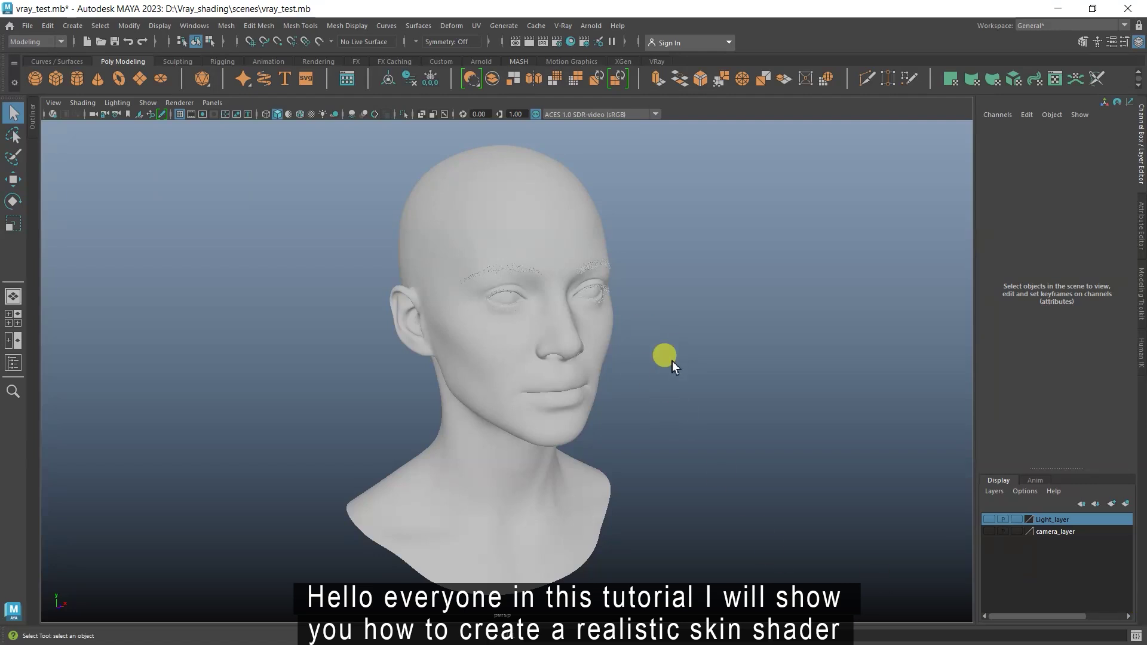
- Check the render settings, then select and deselect the head mesh
{"action": "left_click", "coordinate": [558, 42]}
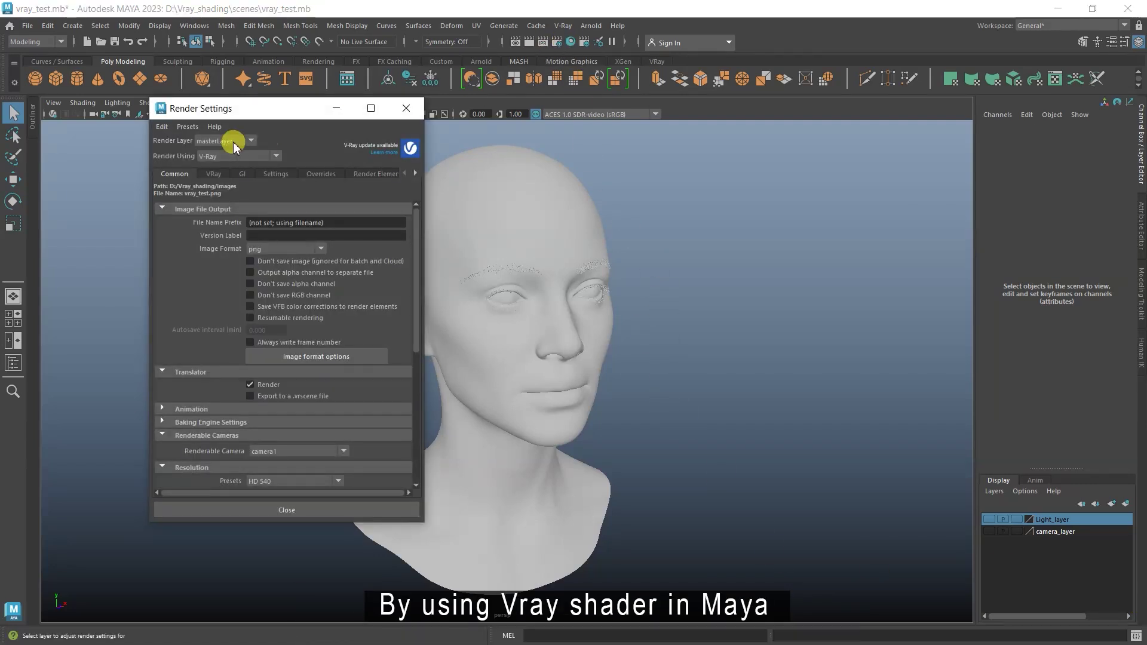
{"action": "left_click", "coordinate": [416, 106]}
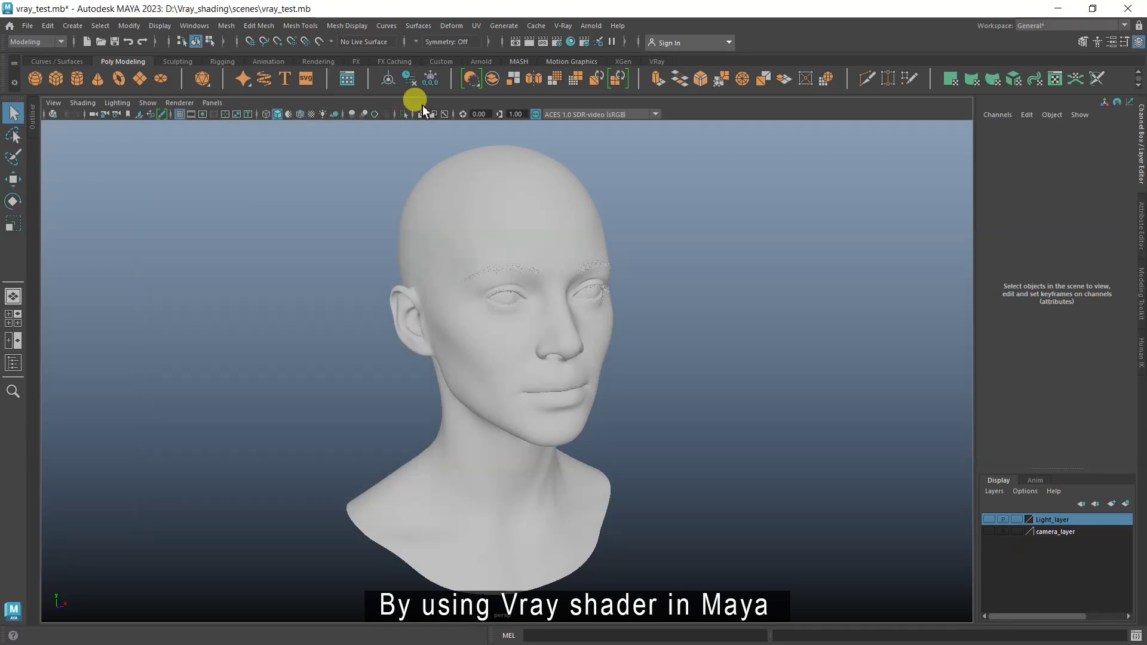
{"action": "left_click", "coordinate": [576, 235]}
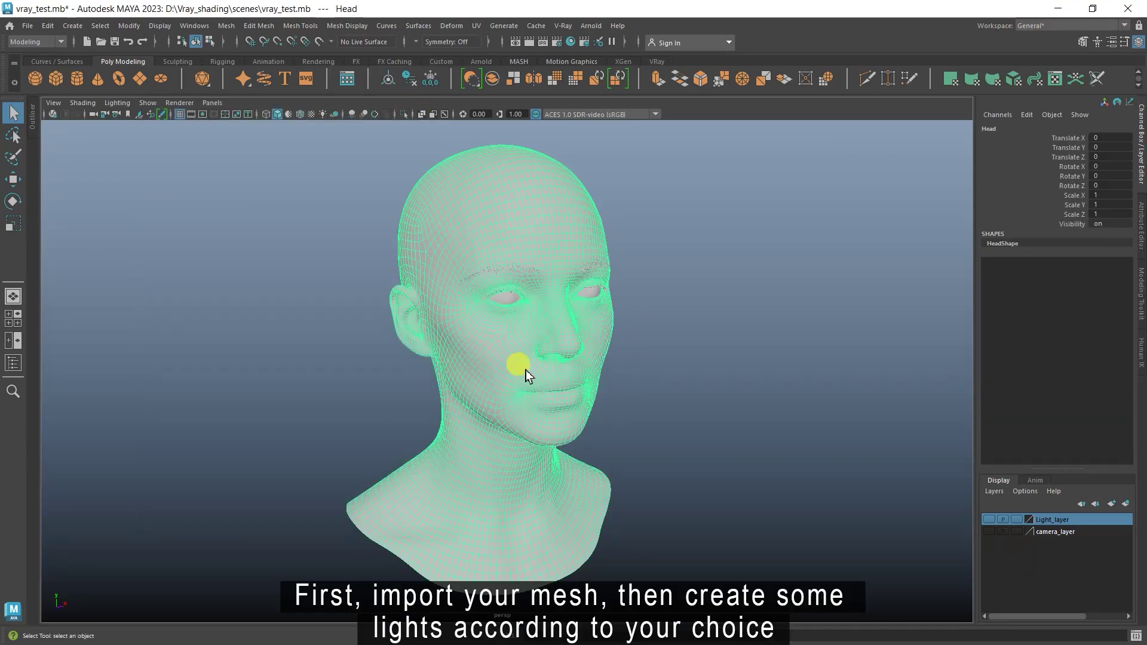
{"action": "left_click", "coordinate": [636, 352]}
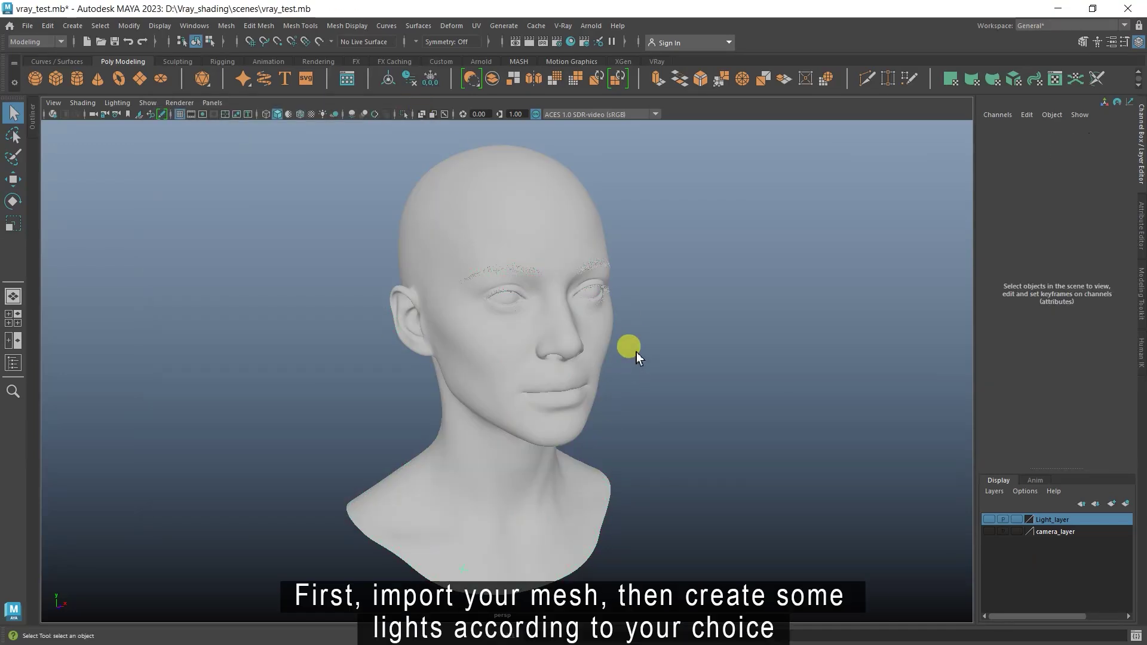
- Show Light_layer and select the rect and dome lights around the head, then clear the selection
{"action": "left_click", "coordinate": [988, 519]}
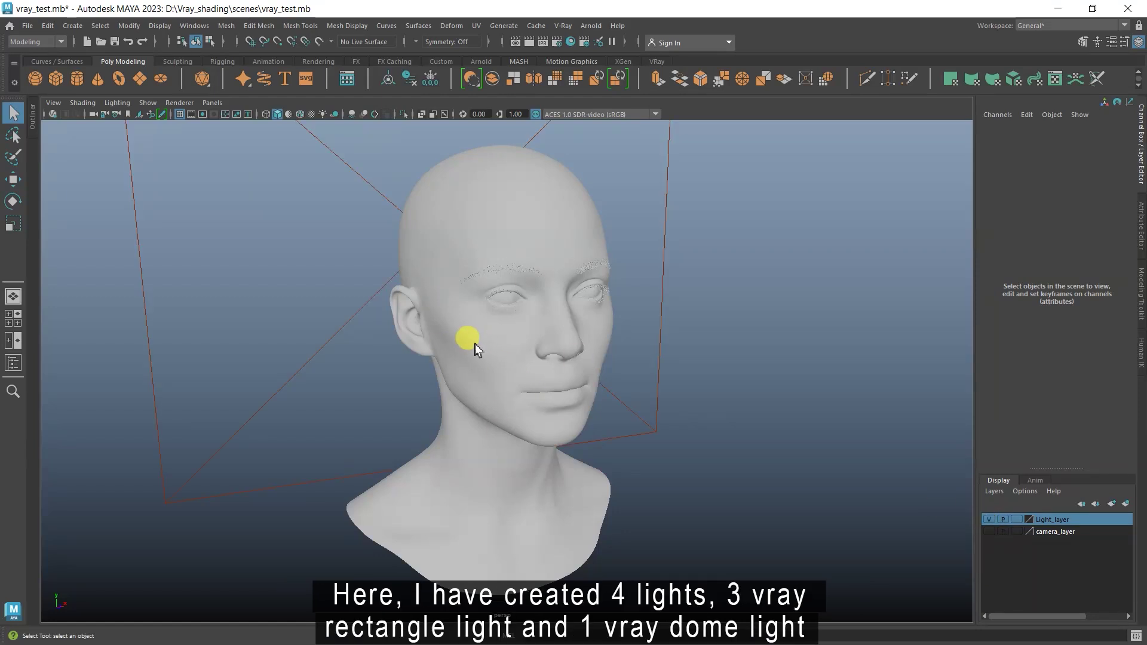
{"action": "scroll", "coordinate": [457, 329], "scroll_direction": "down", "scroll_amount": 5}
{"action": "scroll", "coordinate": [445, 313], "scroll_direction": "down", "scroll_amount": 2}
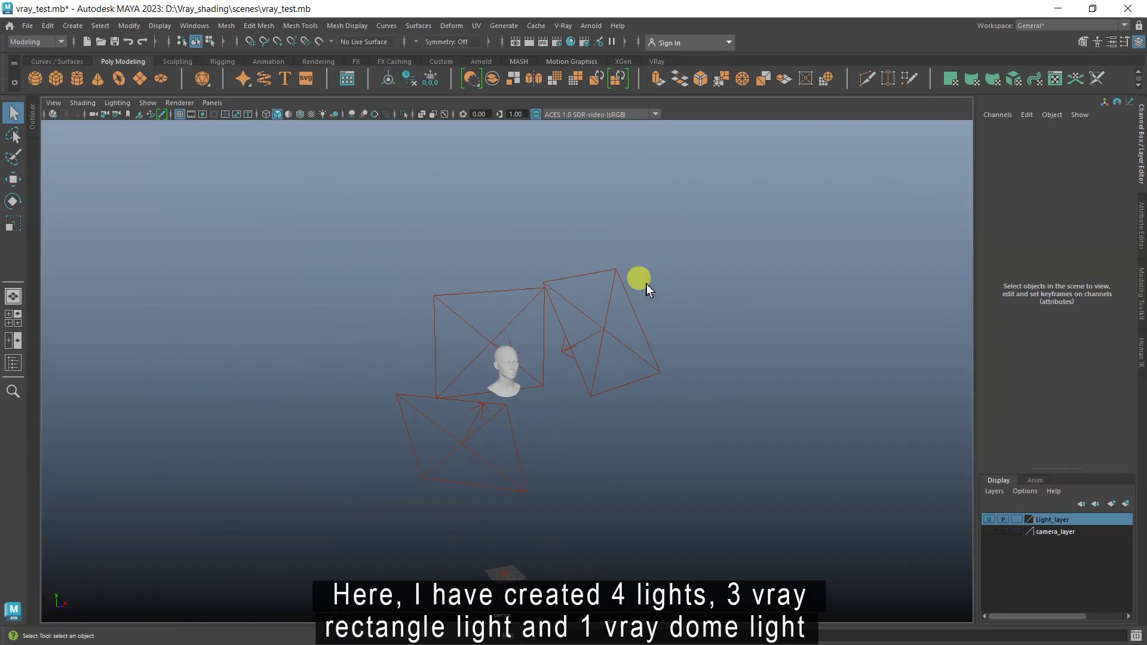
{"action": "left_click_drag", "start_coordinate": [642, 283], "coordinate": [504, 294]}
{"action": "left_click", "coordinate": [525, 454], "text": "shift"}
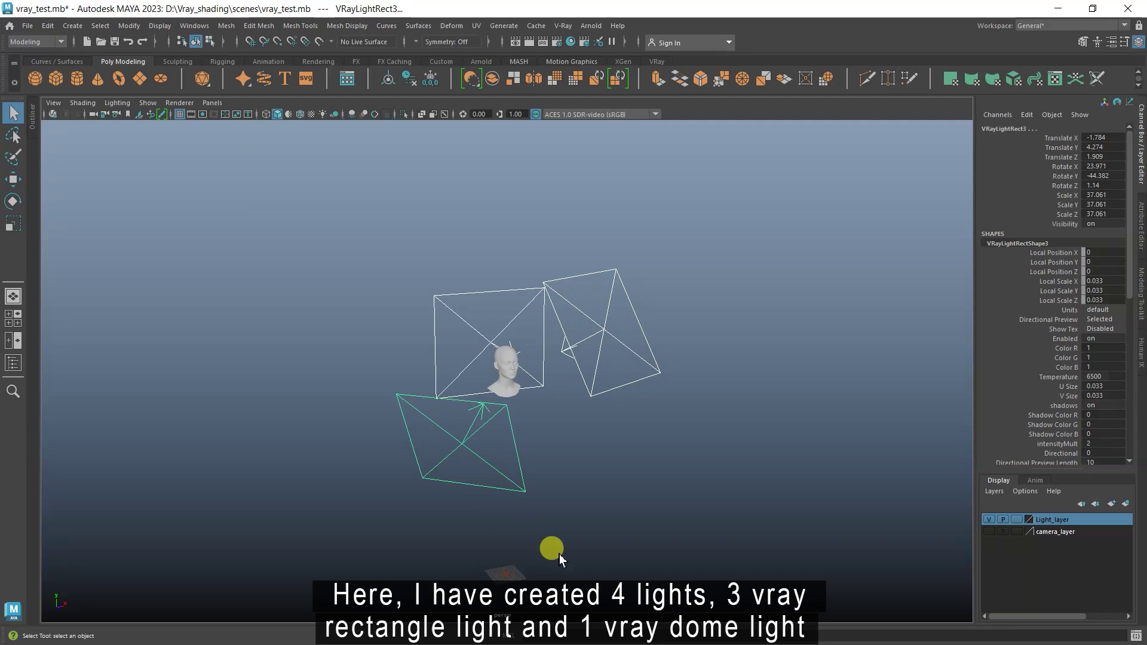
{"action": "left_click_drag", "start_coordinate": [559, 554], "coordinate": [674, 411], "text": "shift"}
{"action": "left_click", "coordinate": [691, 368]}
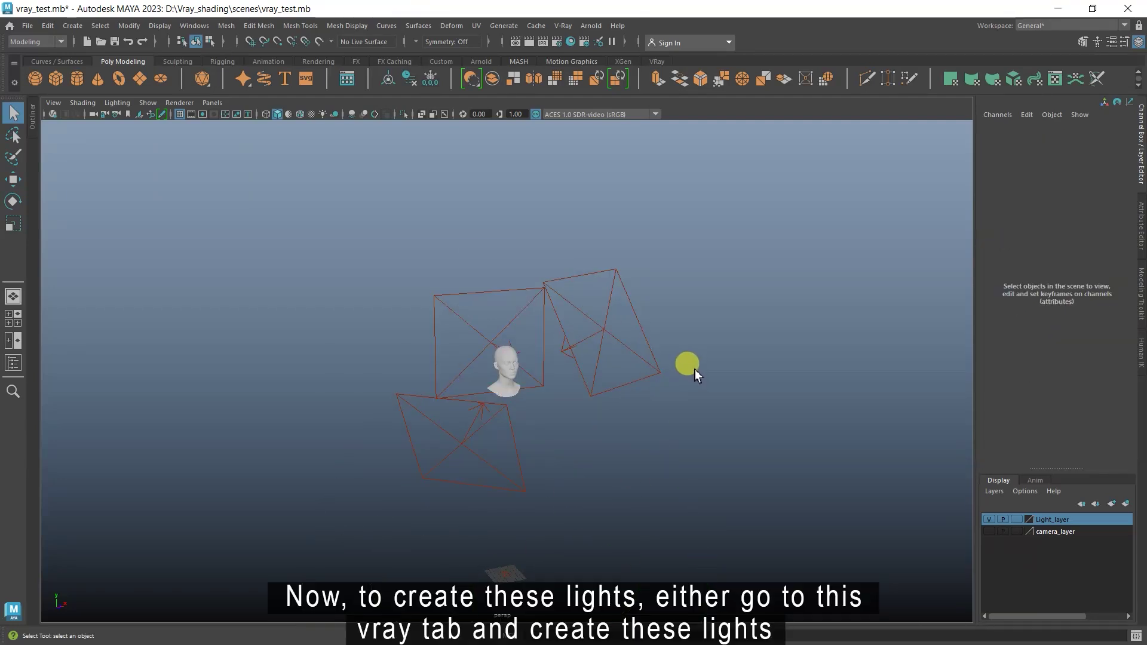
- Browse the VRay shelf and the Create > Lights types without adding a light, then tumble closer
{"action": "left_click", "coordinate": [656, 62]}
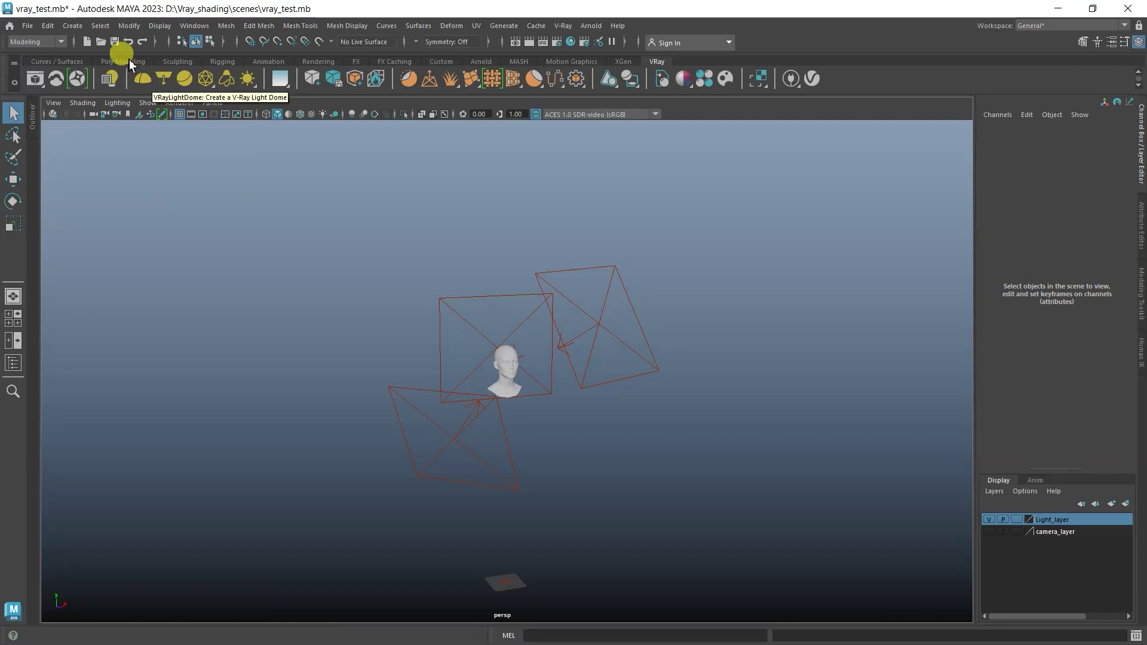
{"action": "left_click", "coordinate": [67, 25]}
{"action": "mouse_move", "coordinate": [139, 99]}
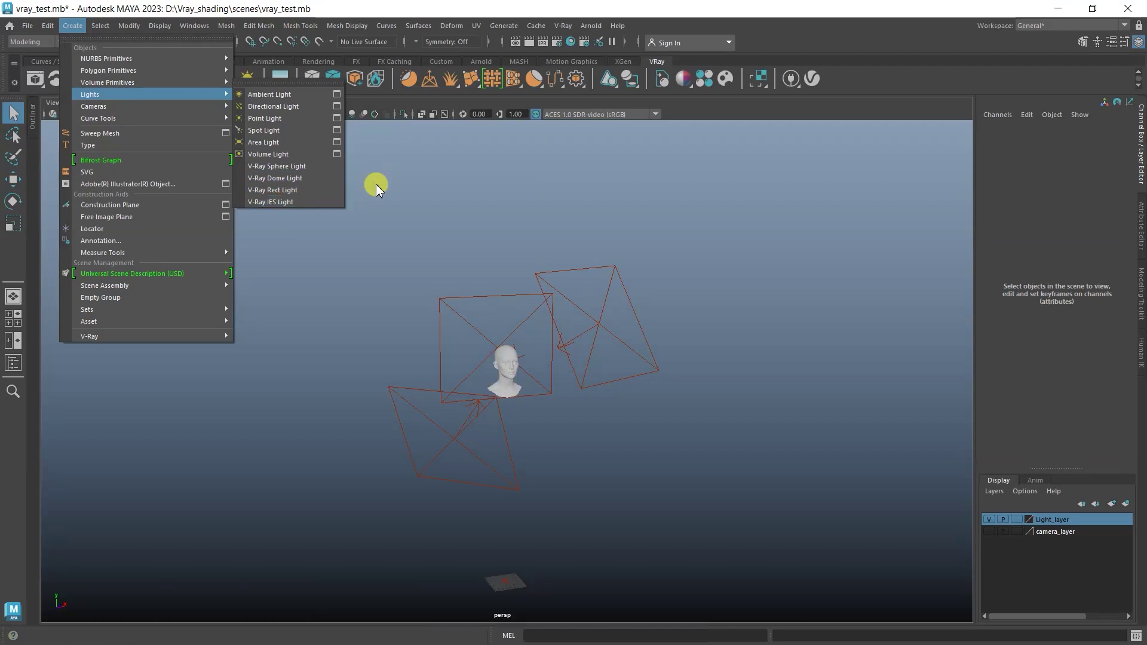
{"action": "key", "text": "Escape"}
{"action": "key", "text": "Escape"}
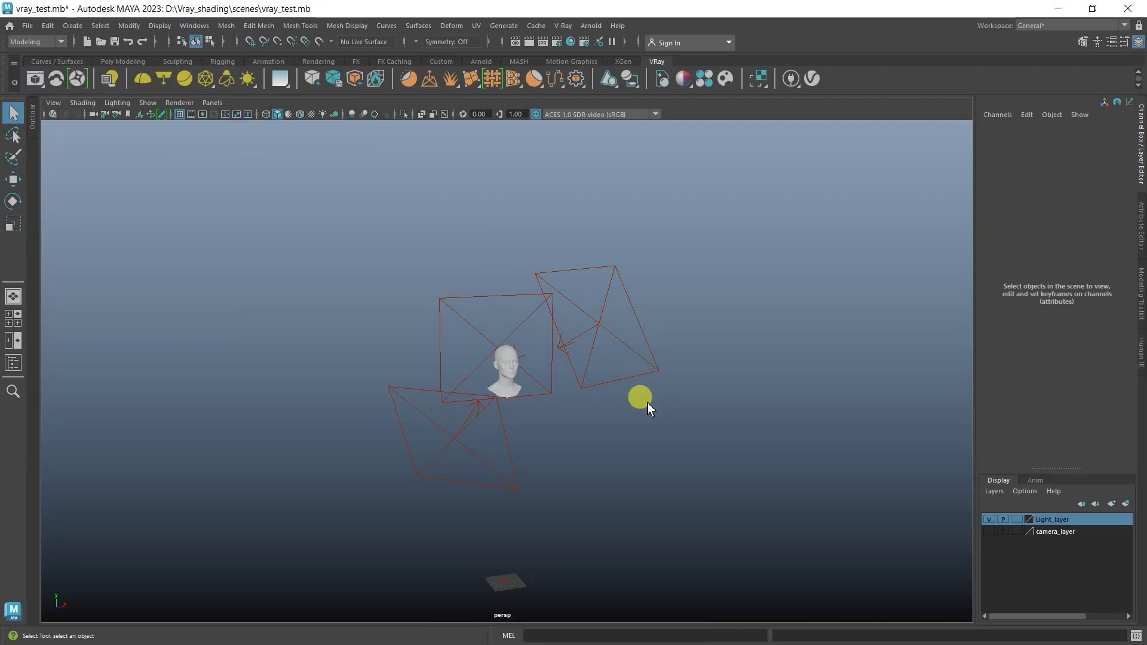
{"action": "middle_click_drag", "start_coordinate": [647, 403], "coordinate": [498, 276], "text": "alt"}
- Inspect VRayLightRect1, 2 and 3 attributes: key intensity 15, rim 10, fill 2
{"action": "left_click", "coordinate": [375, 339]}
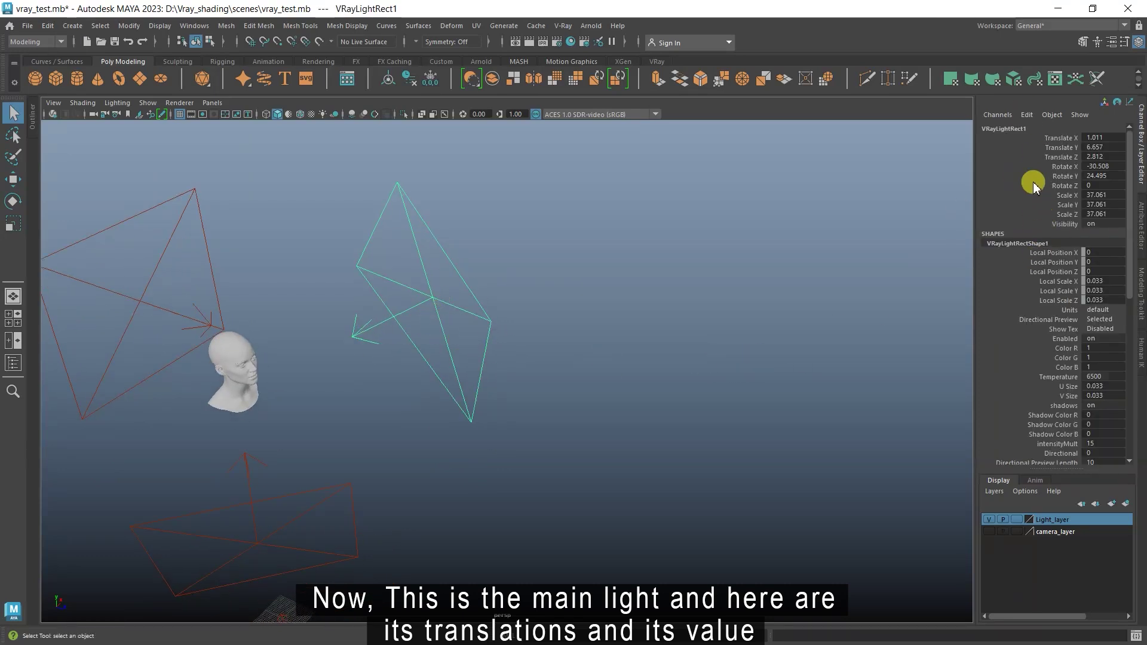
{"action": "left_click", "coordinate": [1139, 231]}
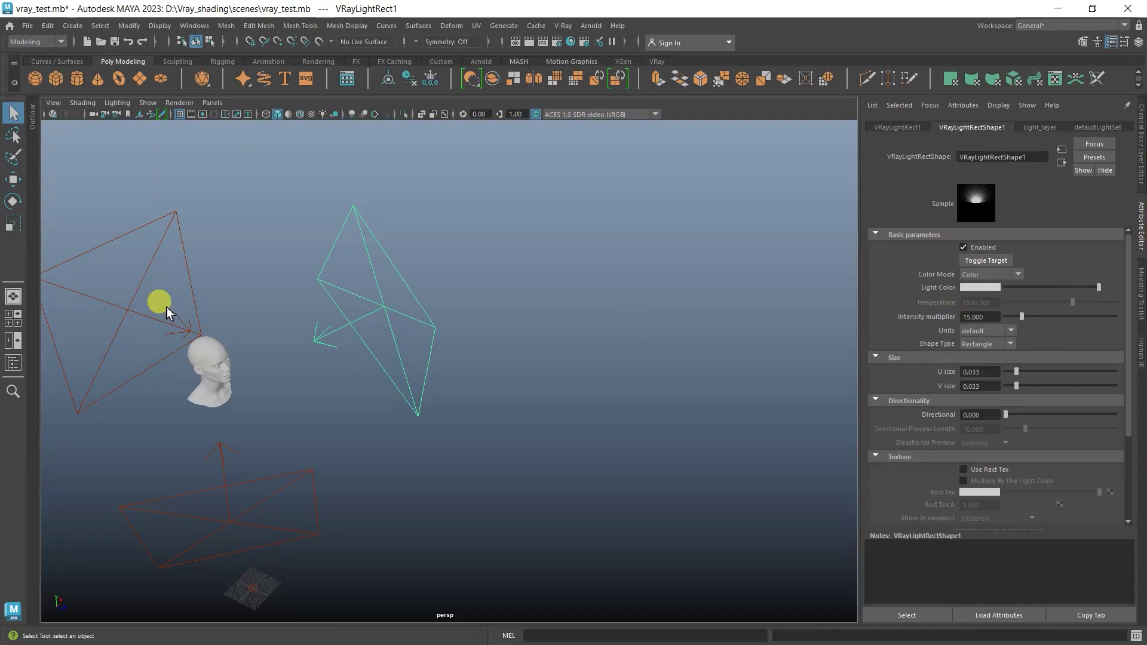
{"action": "left_click", "coordinate": [95, 328]}
{"action": "left_click", "coordinate": [1141, 143]}
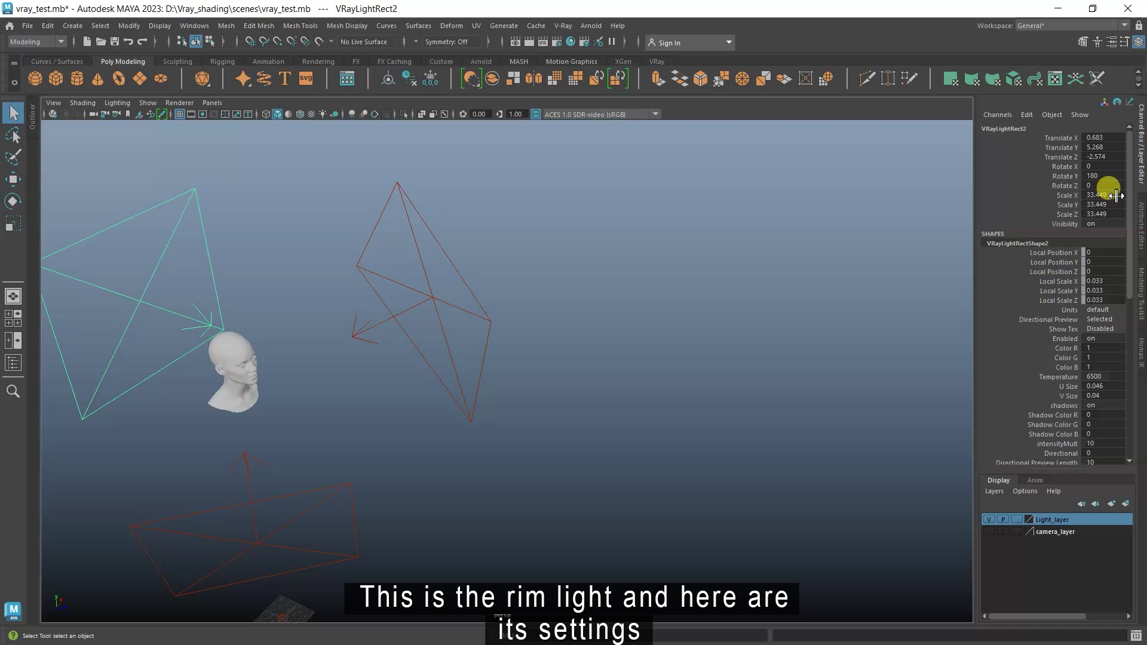
{"action": "left_click", "coordinate": [1138, 211]}
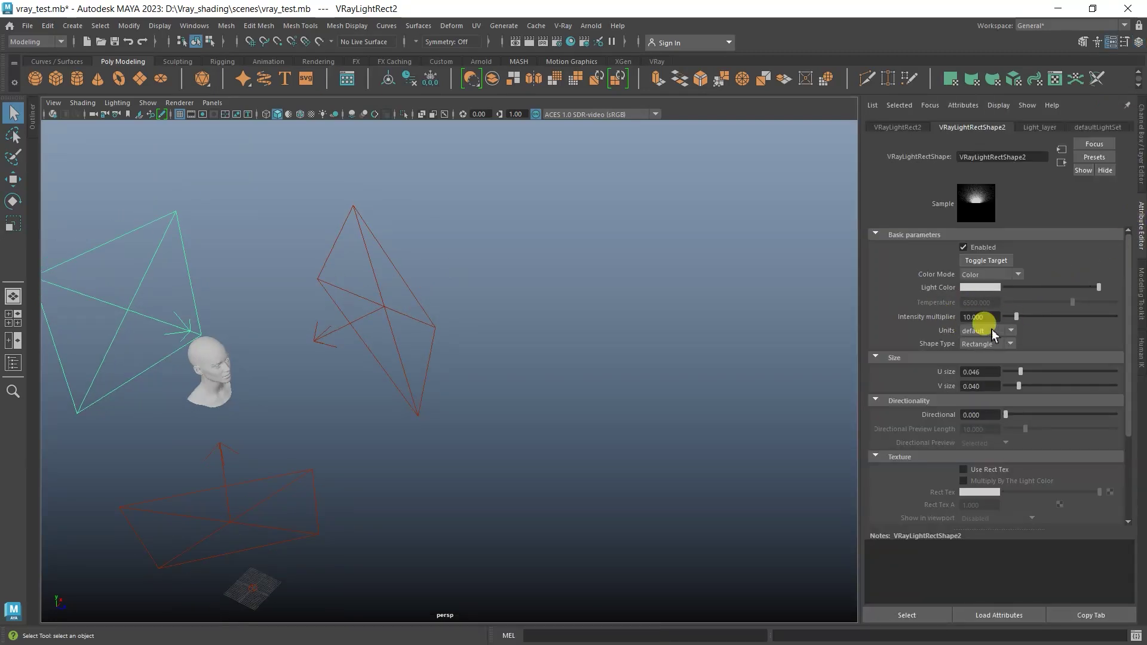
{"action": "left_click", "coordinate": [232, 519]}
{"action": "key", "text": "ctrl+a"}
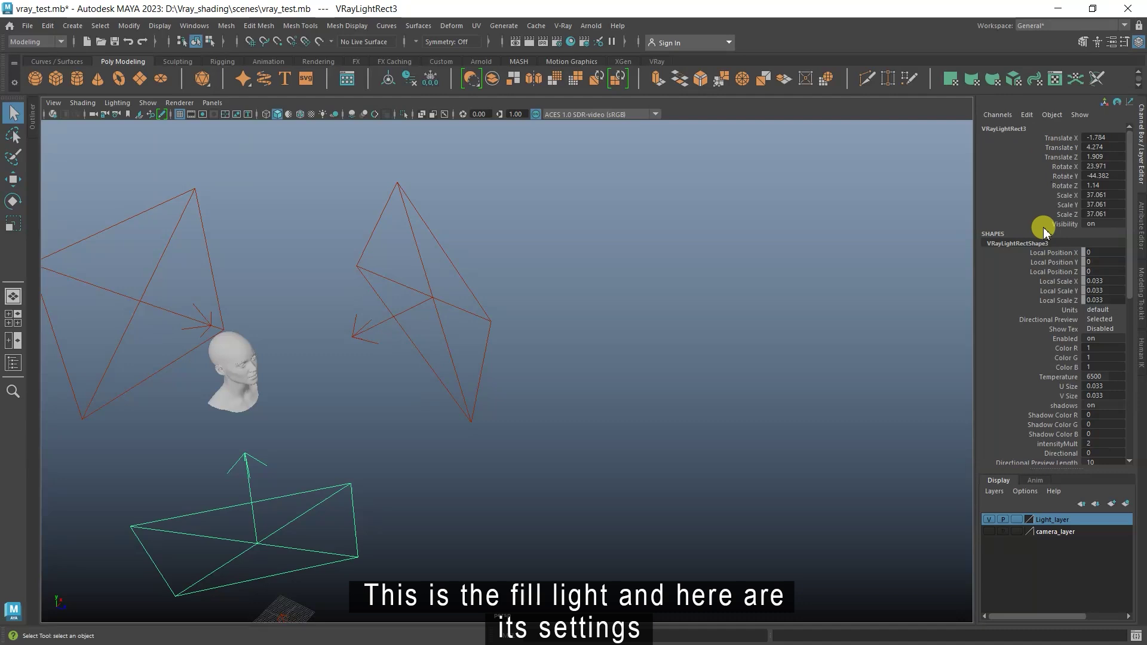
{"action": "left_click", "coordinate": [1137, 224]}
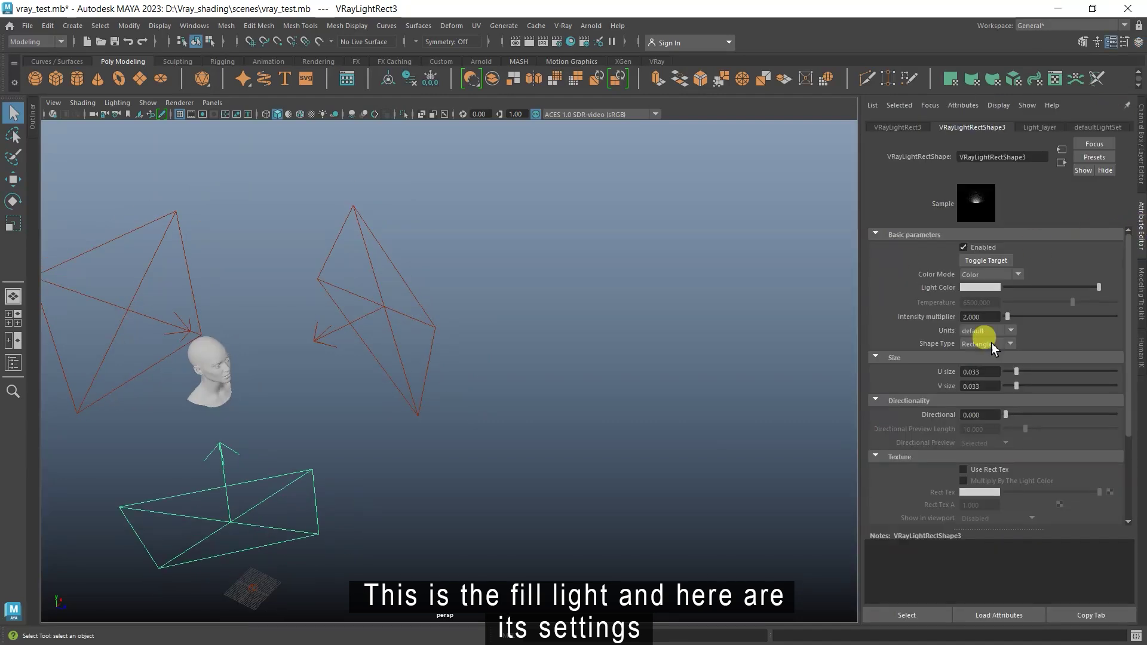
- Confirm VRayLightDome1's dome texture loads FN_HDRI_069.hdr, then move back in on the head
{"action": "left_click", "coordinate": [1140, 174]}
{"action": "left_click", "coordinate": [277, 607]}
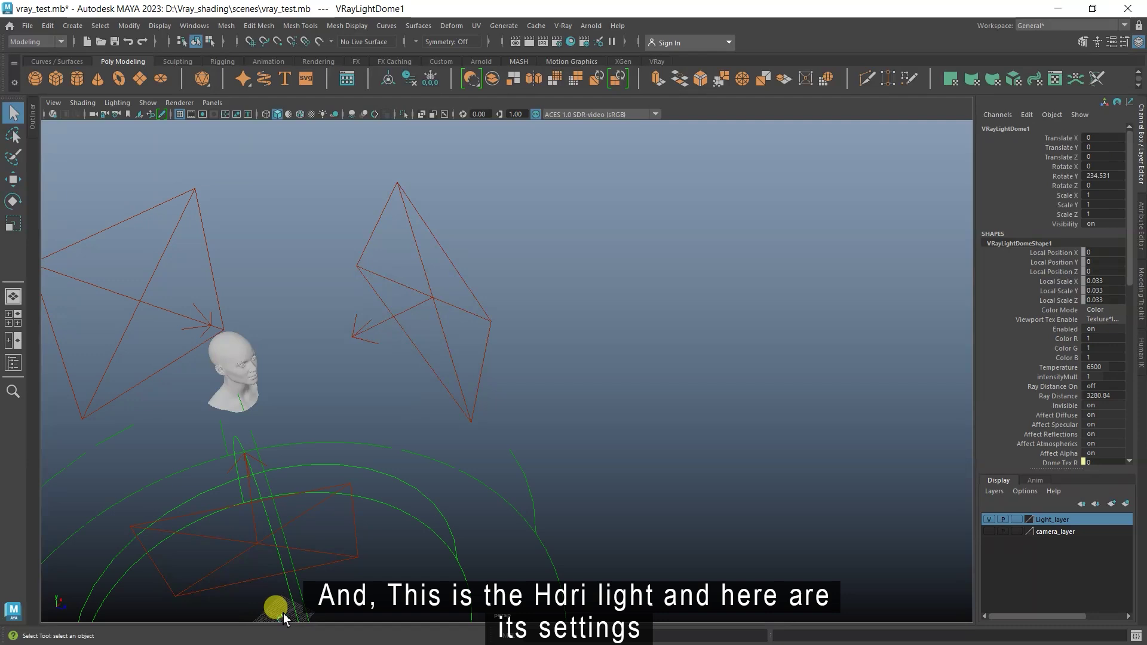
{"action": "middle_click_drag", "start_coordinate": [284, 603], "coordinate": [354, 384], "text": "alt"}
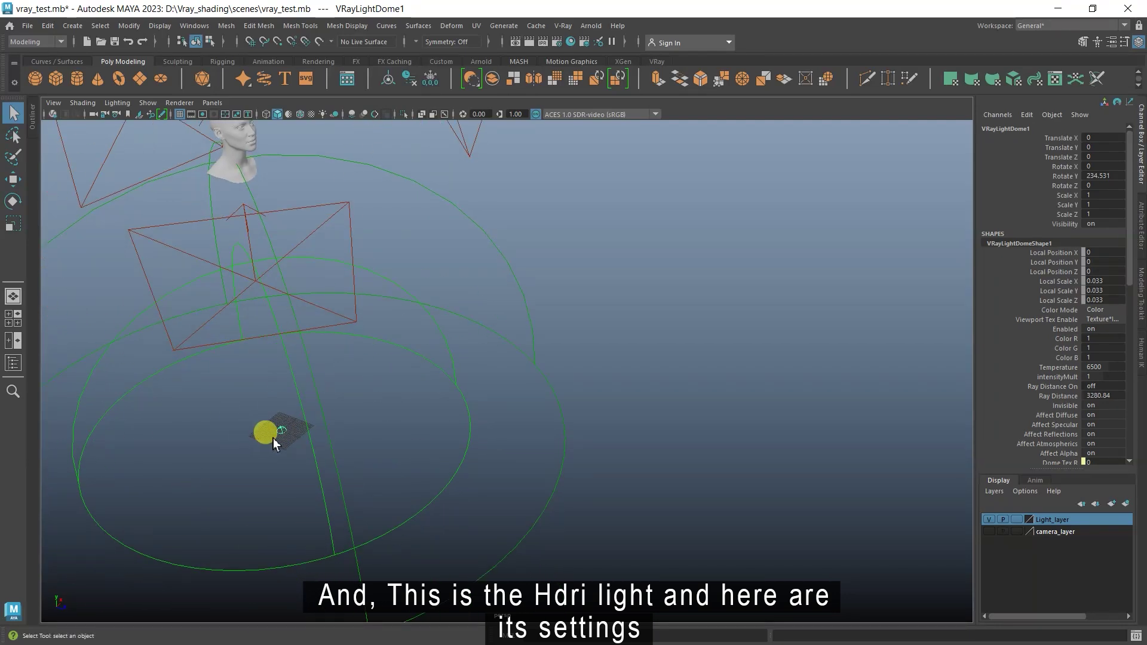
{"action": "left_click", "coordinate": [1138, 218]}
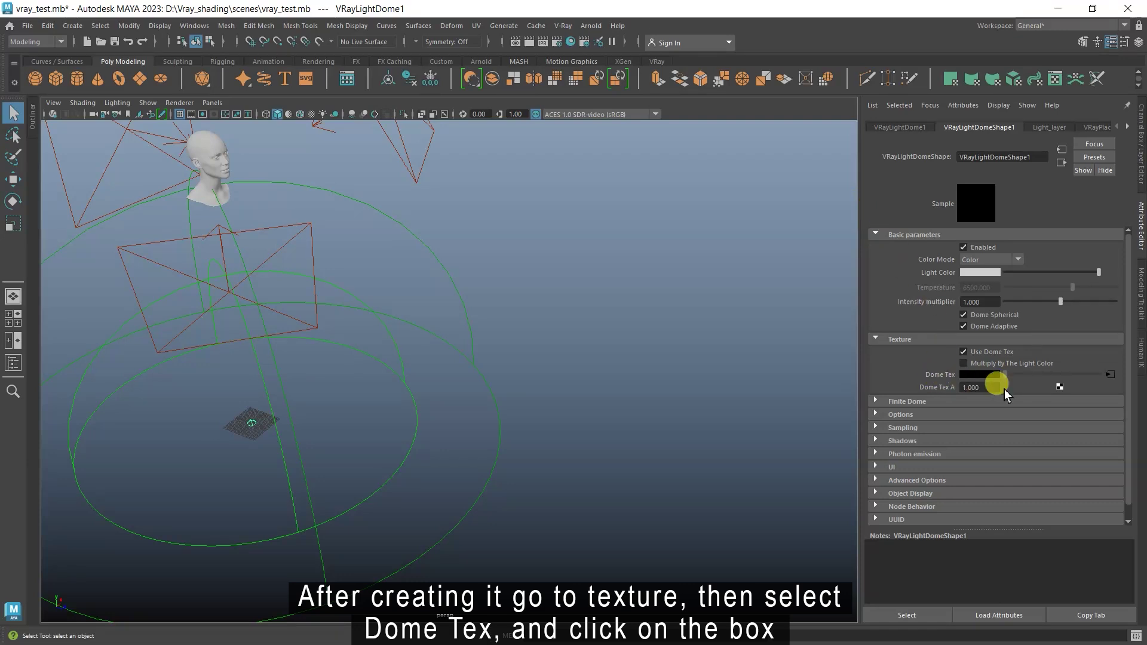
{"action": "left_click", "coordinate": [1109, 374]}
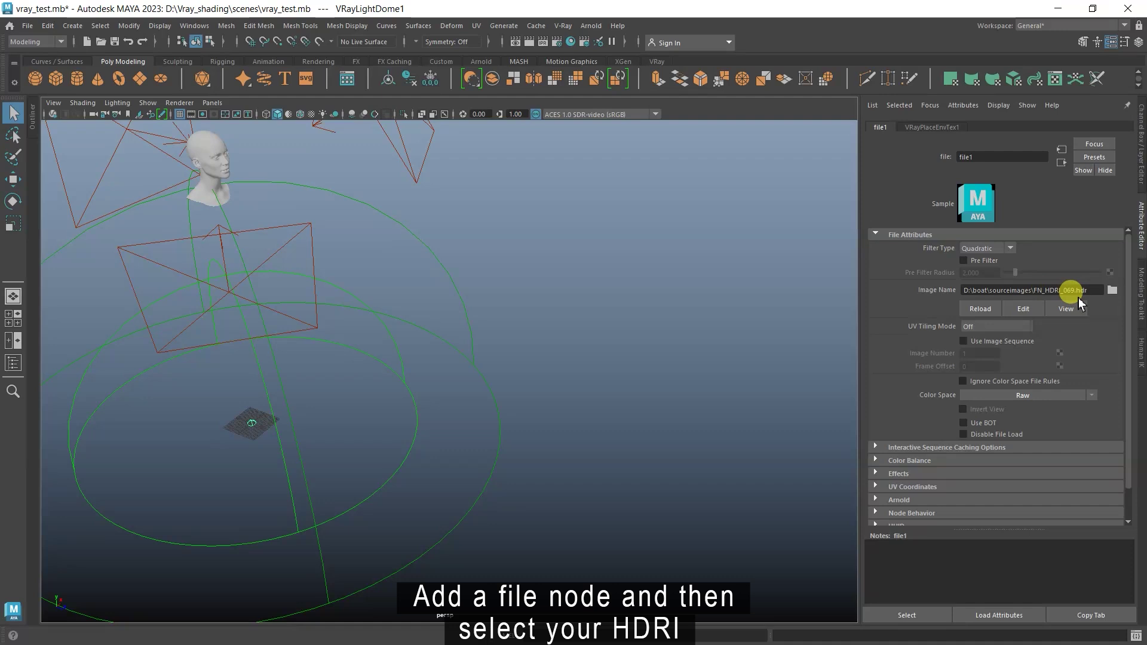
{"action": "left_click", "coordinate": [1139, 179]}
{"action": "left_click_drag", "start_coordinate": [431, 228], "coordinate": [490, 325], "text": "alt"}
- Assign a new VRay Al Surface material, VRayAlSurface1, to the head mesh
{"action": "left_click", "coordinate": [406, 274]}
{"action": "right_click", "coordinate": [398, 271]}
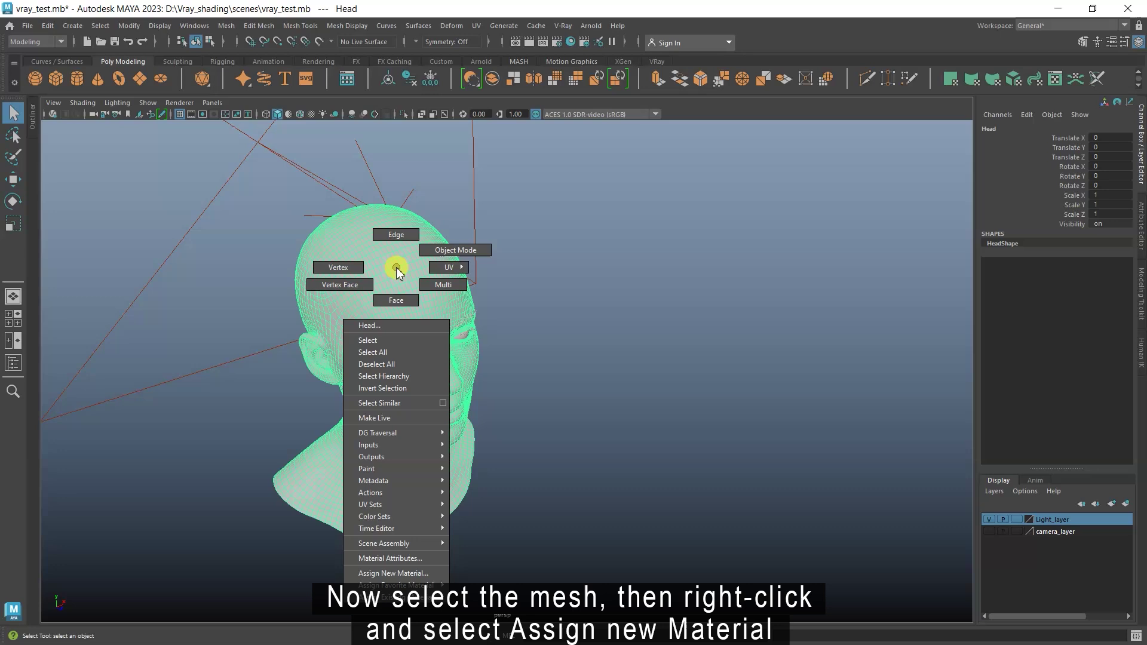
{"action": "left_click", "coordinate": [394, 572]}
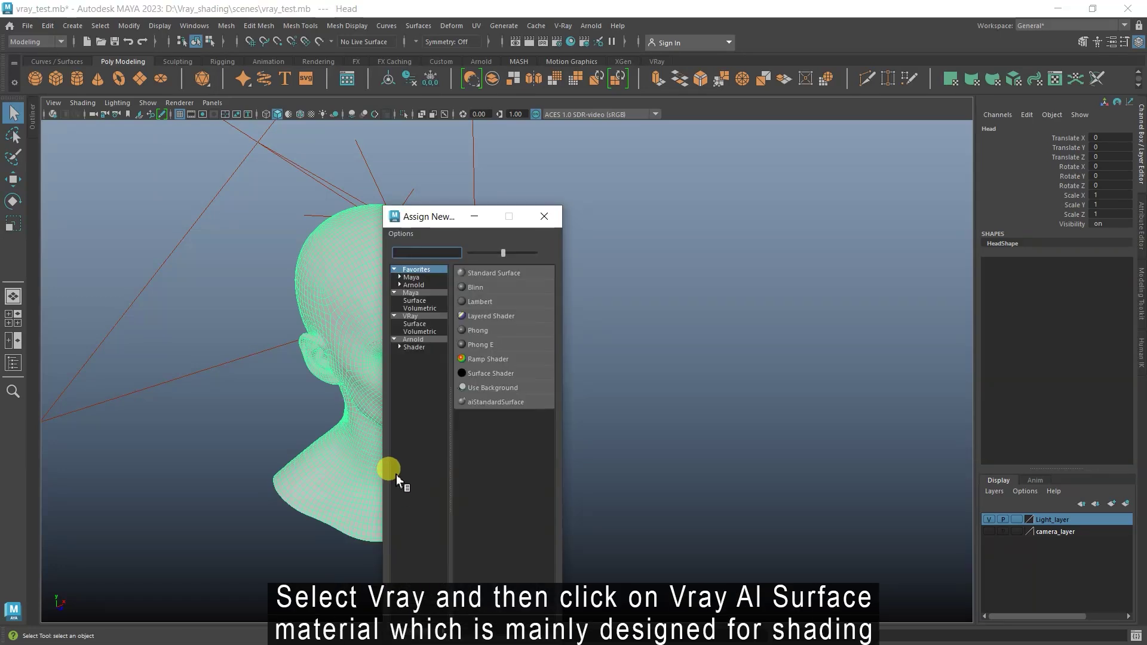
{"action": "left_click", "coordinate": [412, 317]}
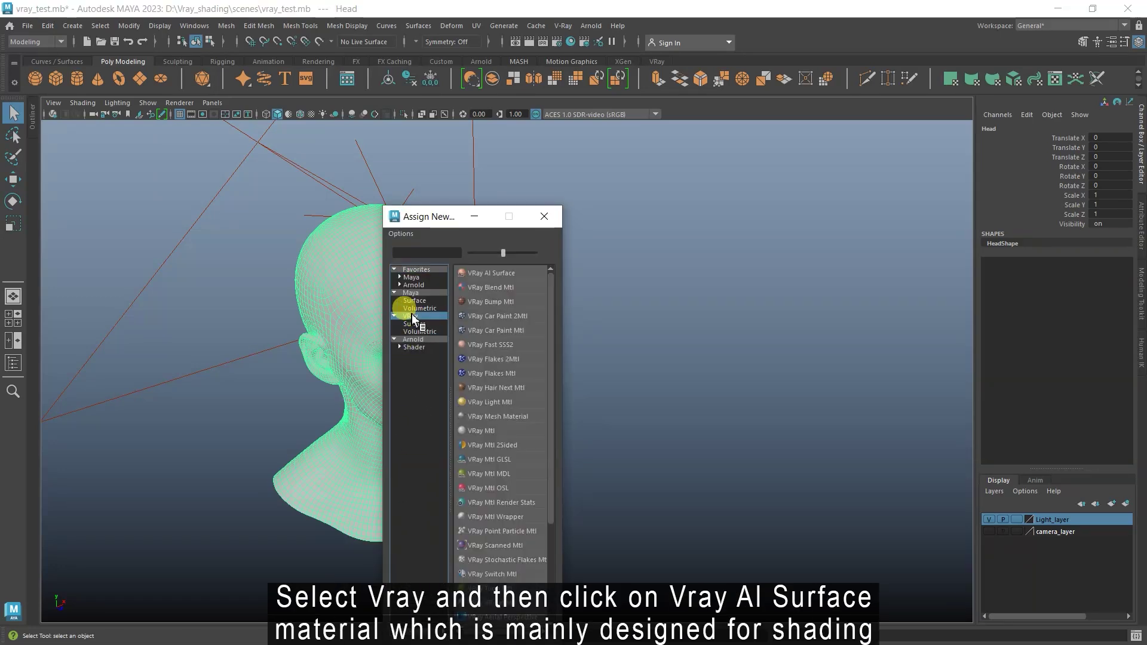
{"action": "left_click", "coordinate": [496, 273]}
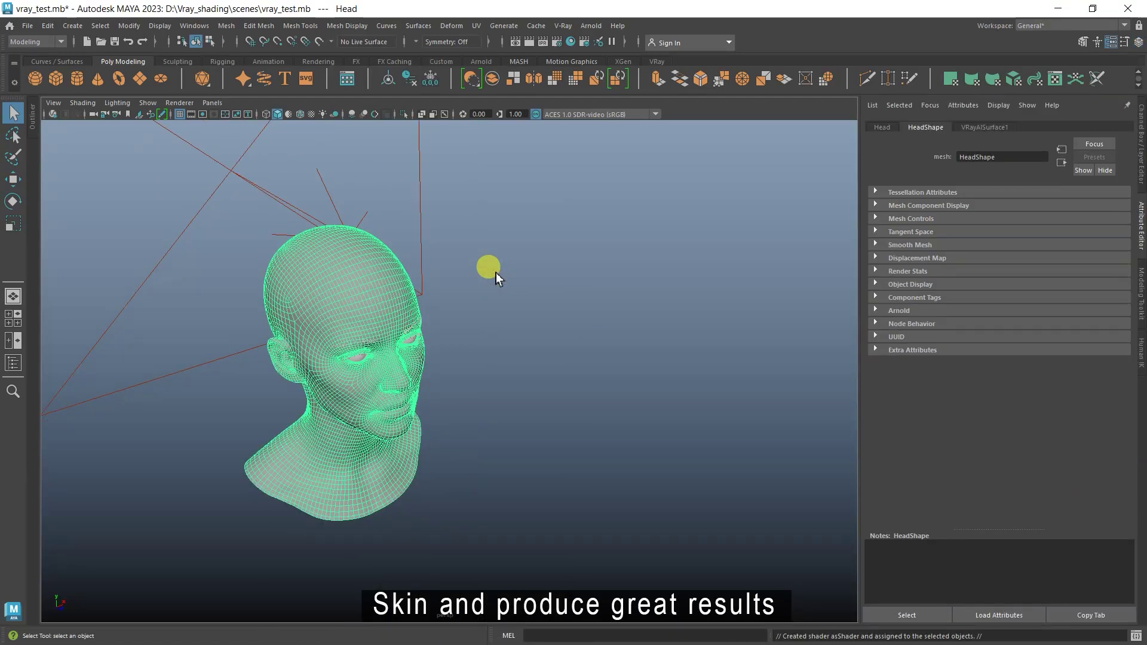
- Rename VRayAlSurface1 to Face_mlt, then check under the neck and deselect the head
{"action": "left_click", "coordinate": [996, 127]}
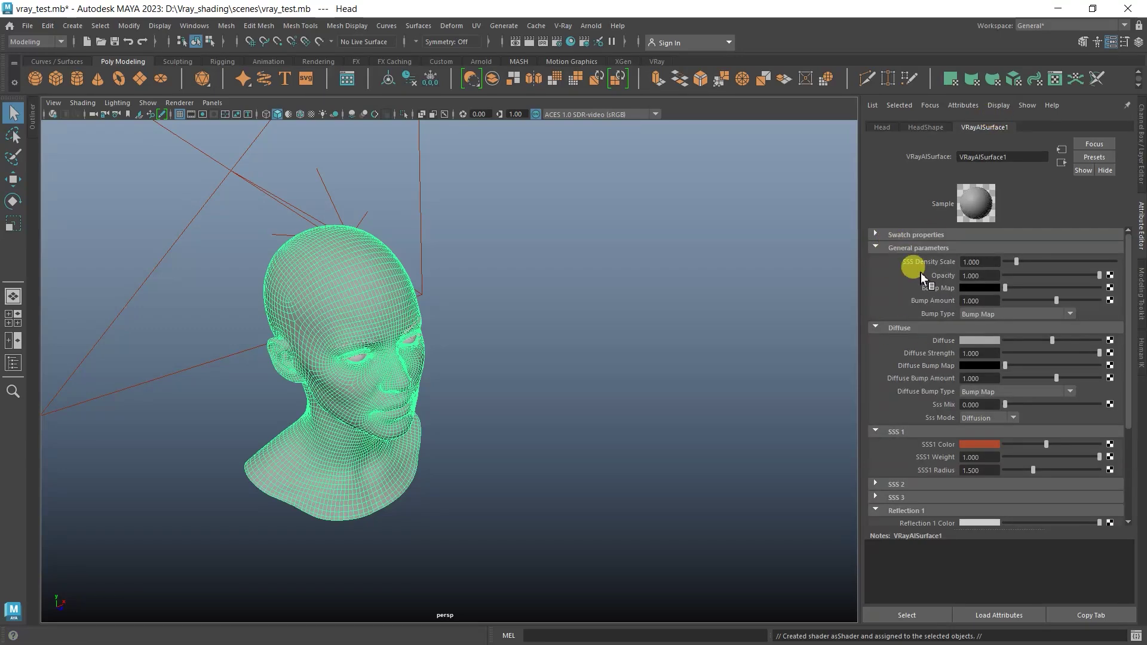
{"action": "left_click_drag", "start_coordinate": [1006, 156], "coordinate": [948, 161]}
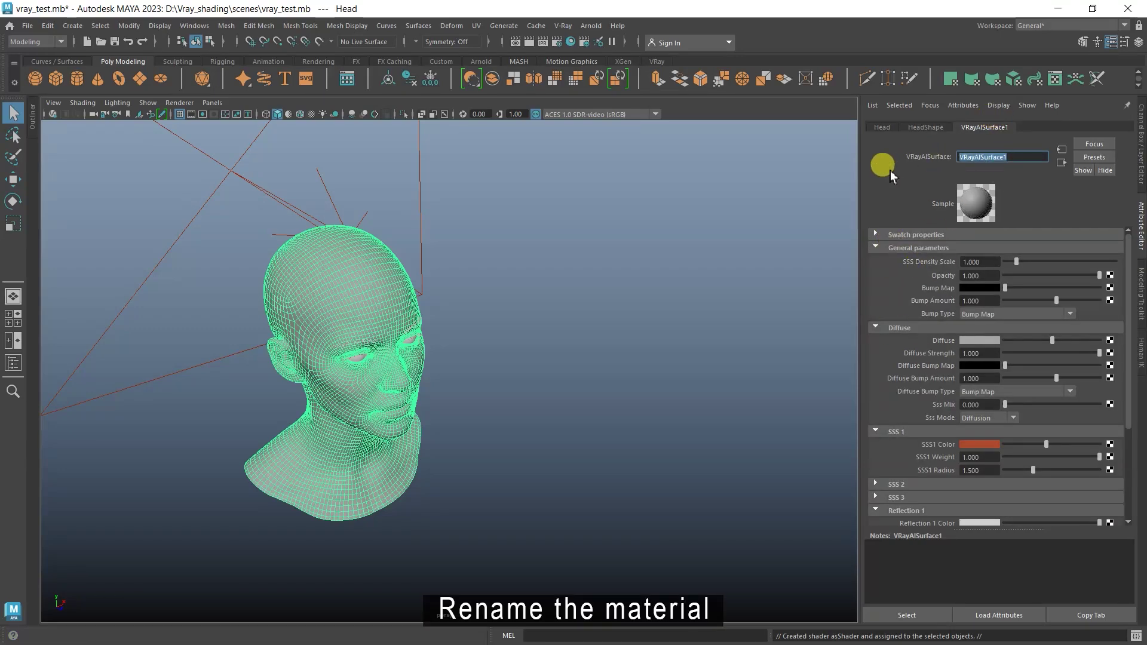
{"action": "type", "text": "Face"}
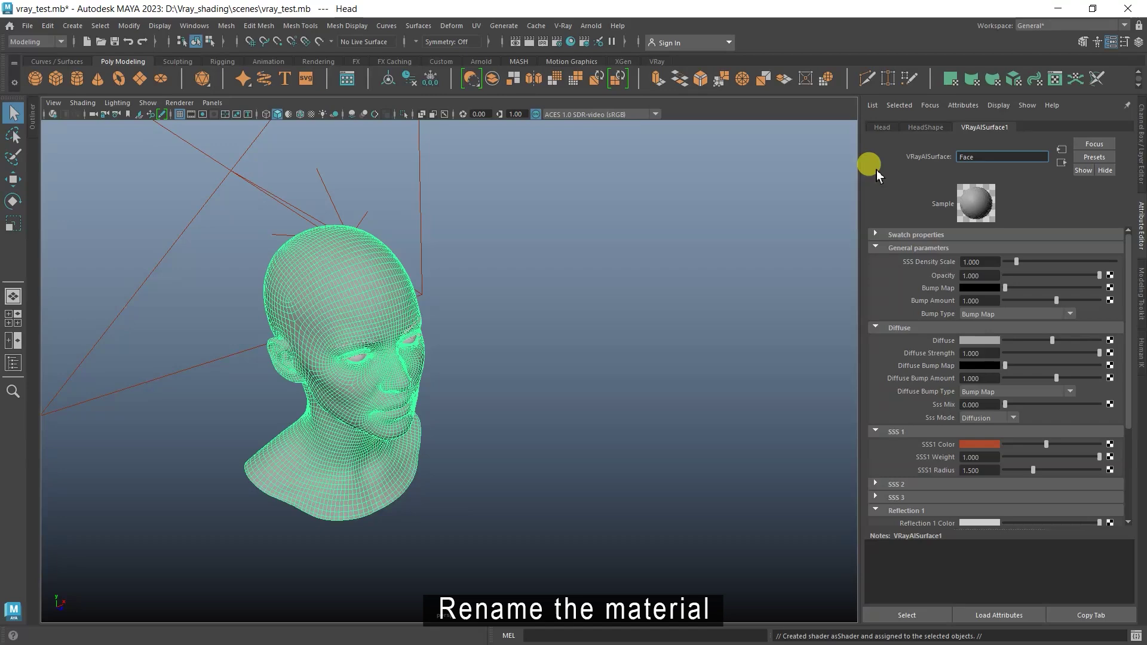
{"action": "type", "text": "_mlt"}
{"action": "key", "text": "Return"}
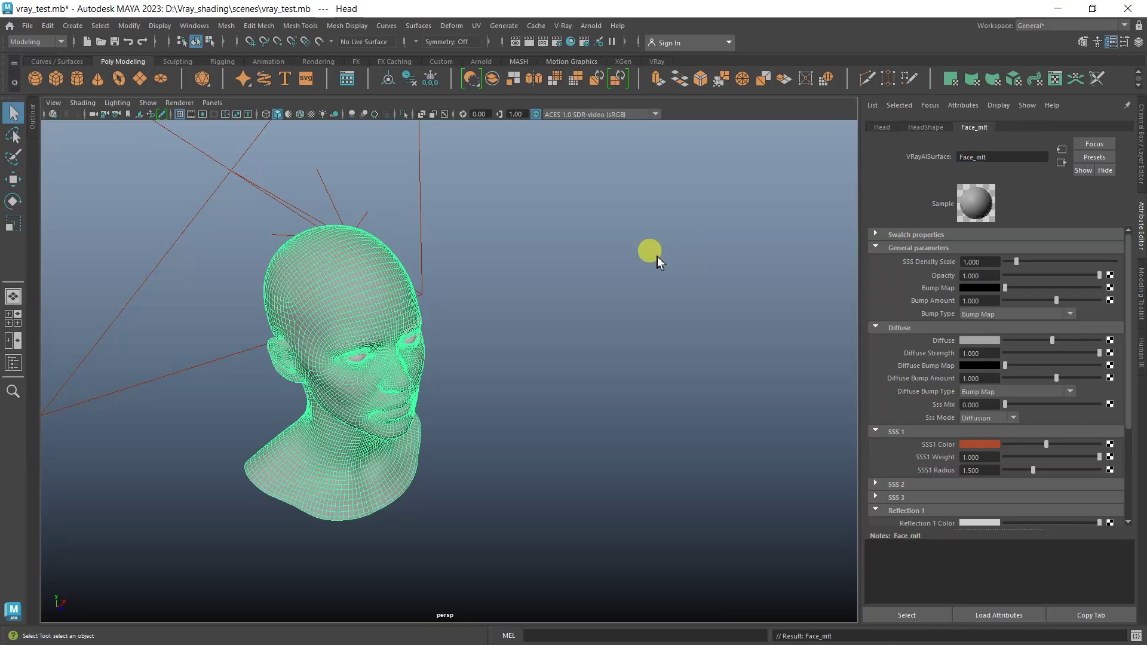
{"action": "scroll", "coordinate": [609, 295], "scroll_direction": "up", "scroll_amount": 3}
{"action": "left_click_drag", "start_coordinate": [609, 295], "coordinate": [627, 412], "text": "alt"}
{"action": "left_click", "coordinate": [621, 299]}
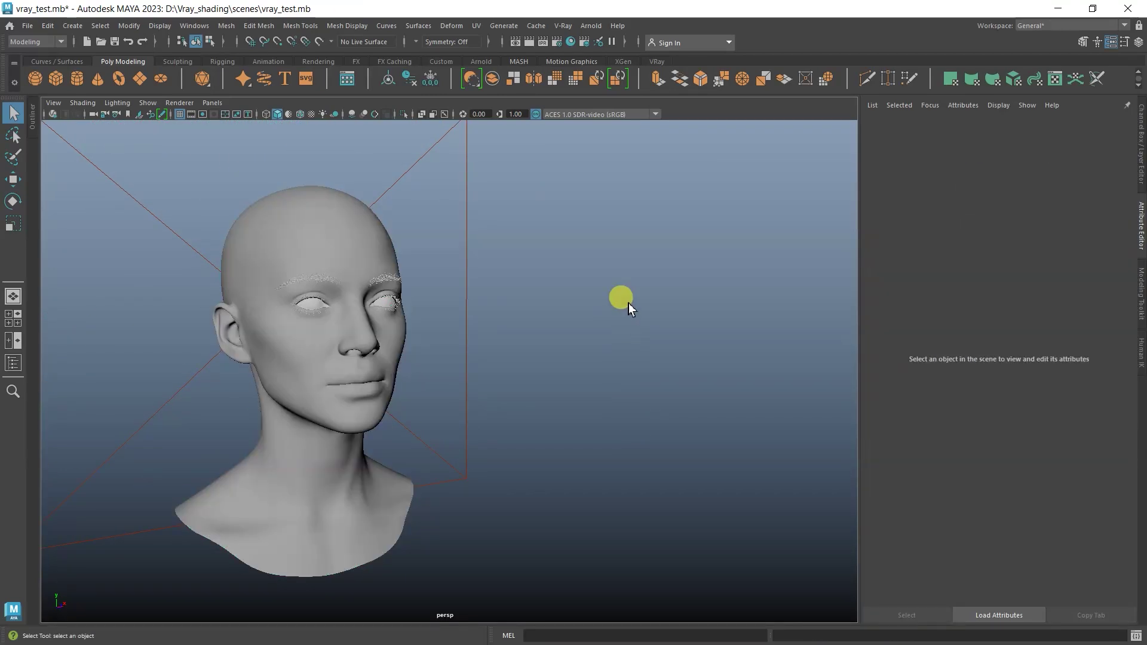
- Render the head at 960 x 540 in the V-Ray Frame Buffer and move that window left
{"action": "left_click", "coordinate": [572, 27]}
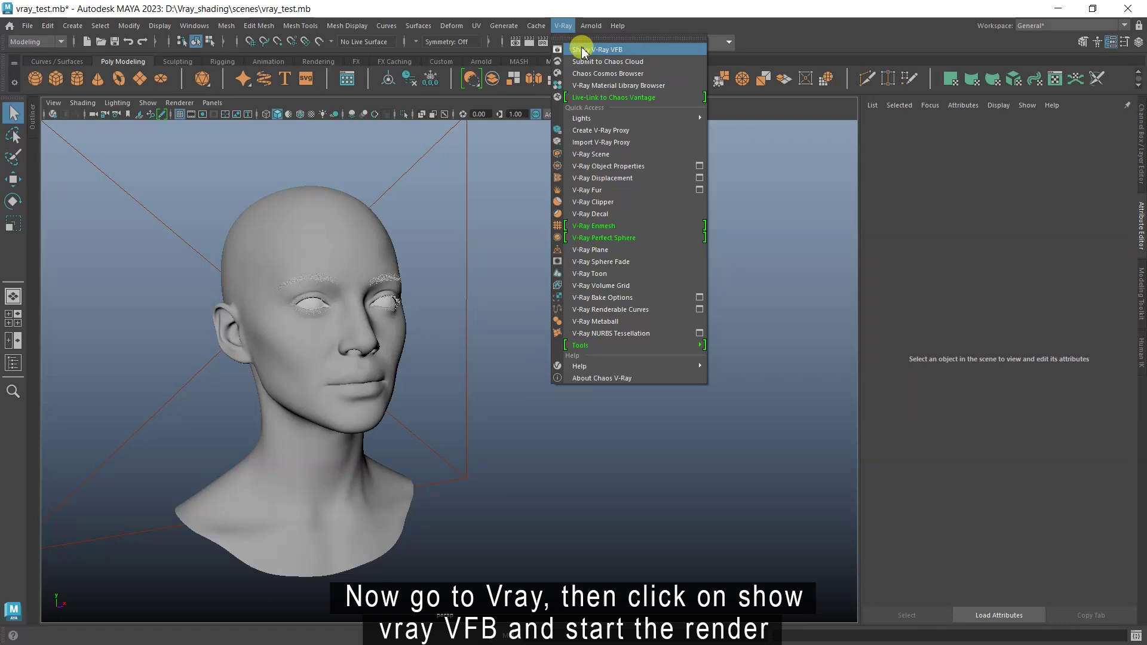
{"action": "left_click", "coordinate": [582, 47]}
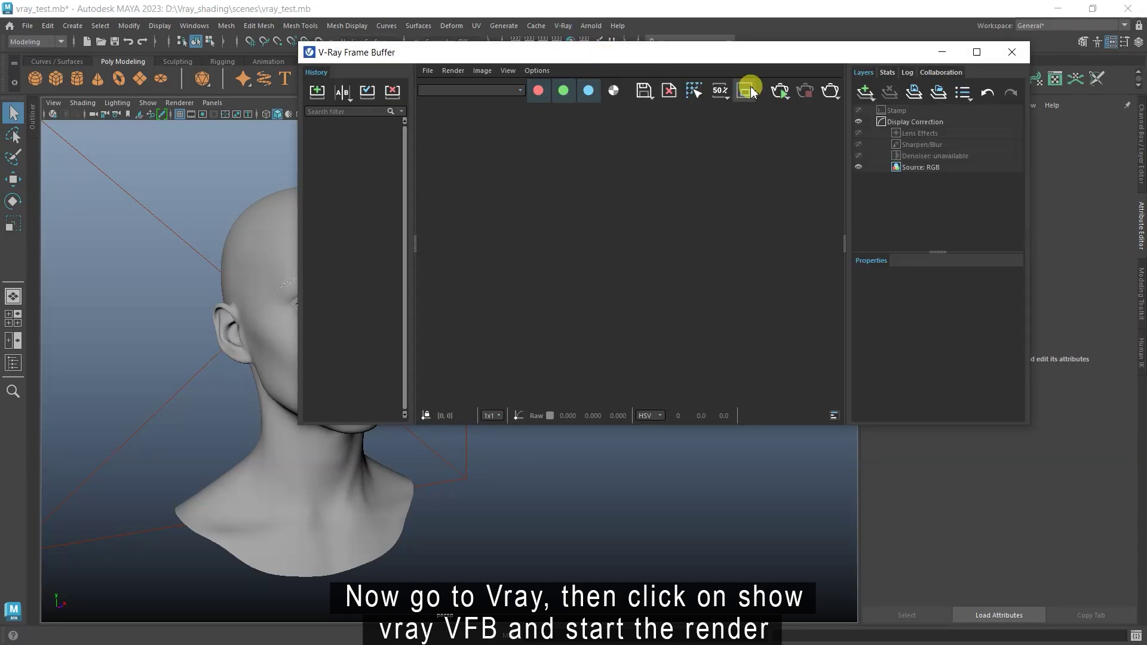
{"action": "left_click", "coordinate": [776, 90]}
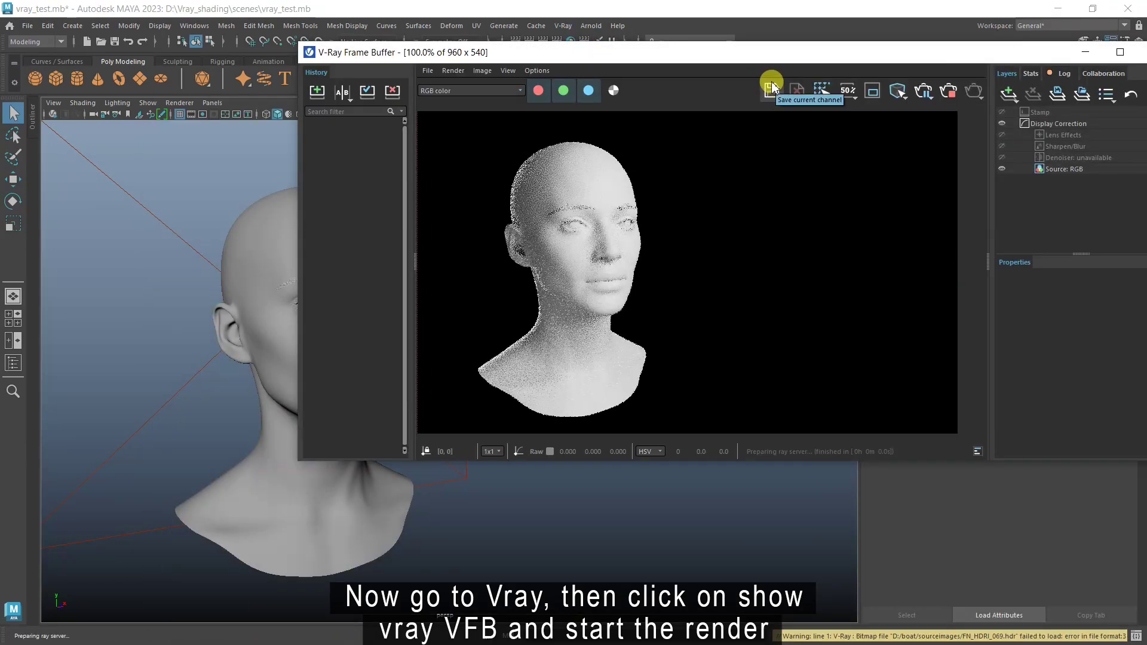
{"action": "scroll", "coordinate": [591, 173], "scroll_direction": "up", "scroll_amount": 2}
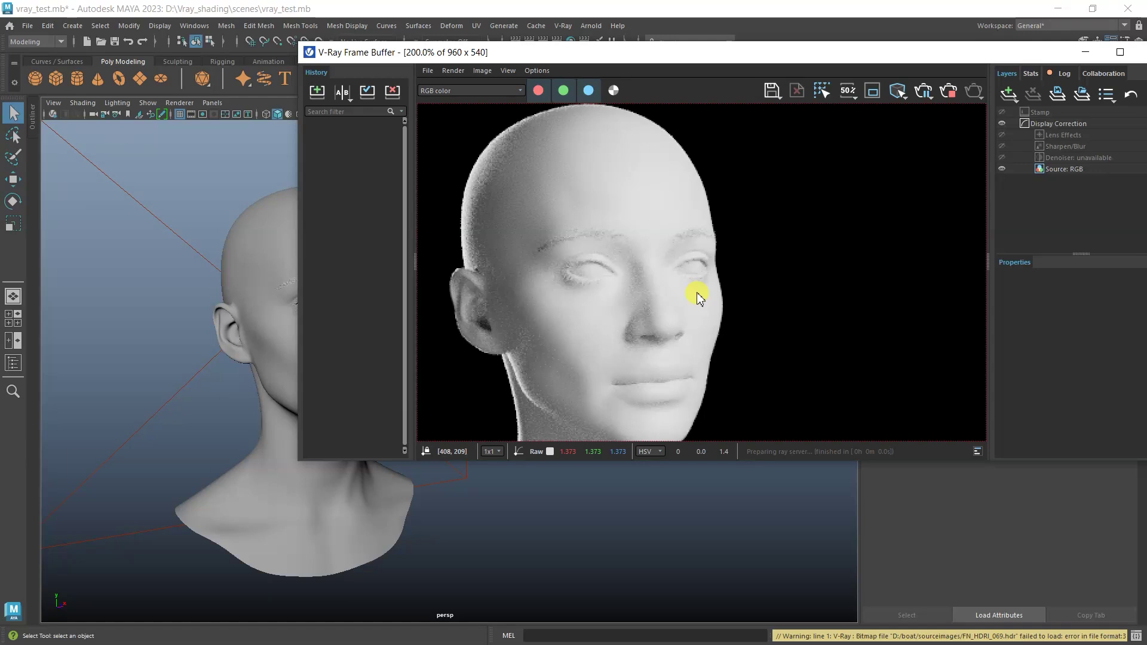
{"action": "scroll", "coordinate": [696, 251], "scroll_direction": "down", "scroll_amount": 2}
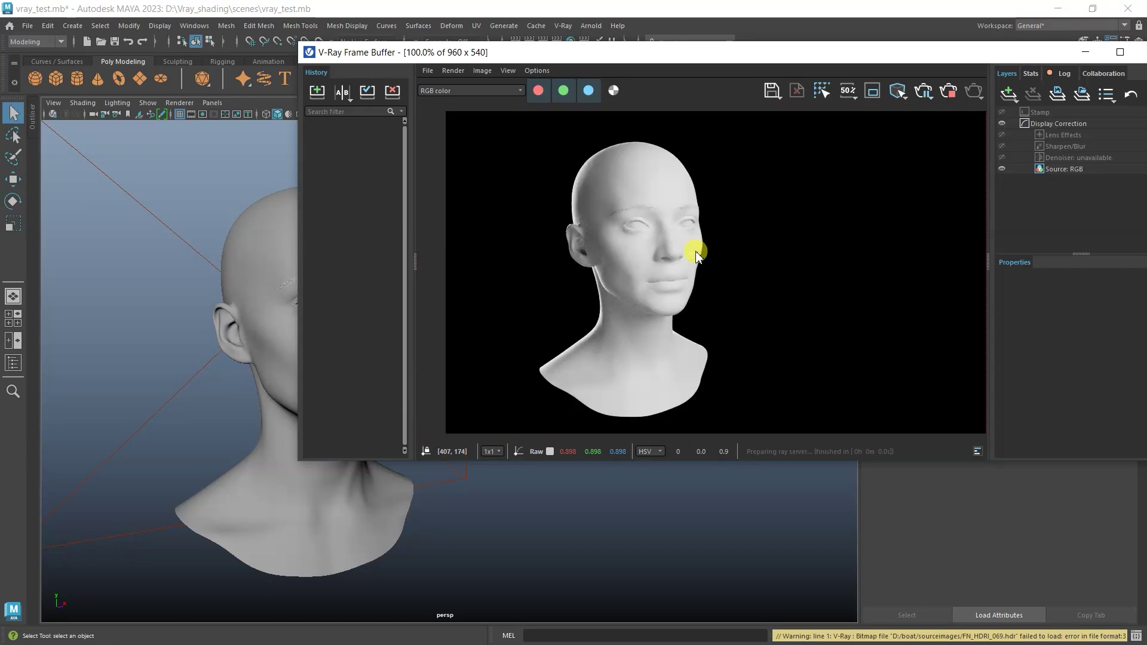
{"action": "left_click_drag", "start_coordinate": [948, 60], "coordinate": [649, 116]}
{"action": "left_click_drag", "start_coordinate": [876, 230], "coordinate": [616, 272]}
- Darken Face_mlt's diffuse colour, stop the interactive render and minimise the frame buffer
{"action": "left_click", "coordinate": [324, 561]}
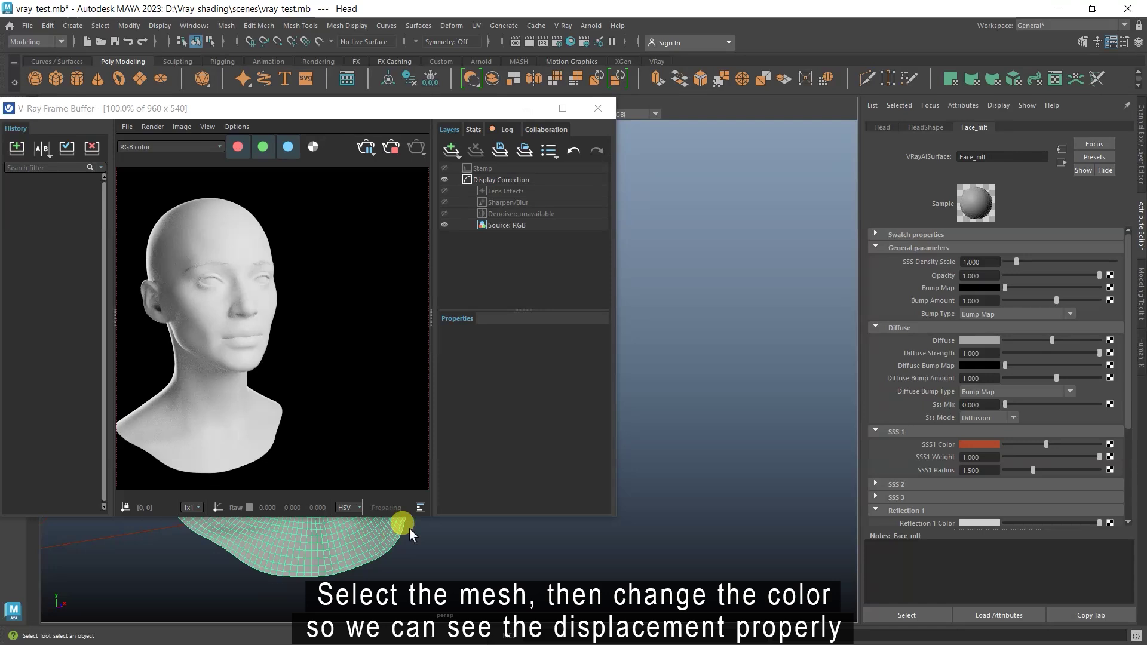
{"action": "left_click_drag", "start_coordinate": [1052, 340], "coordinate": [1027, 341]}
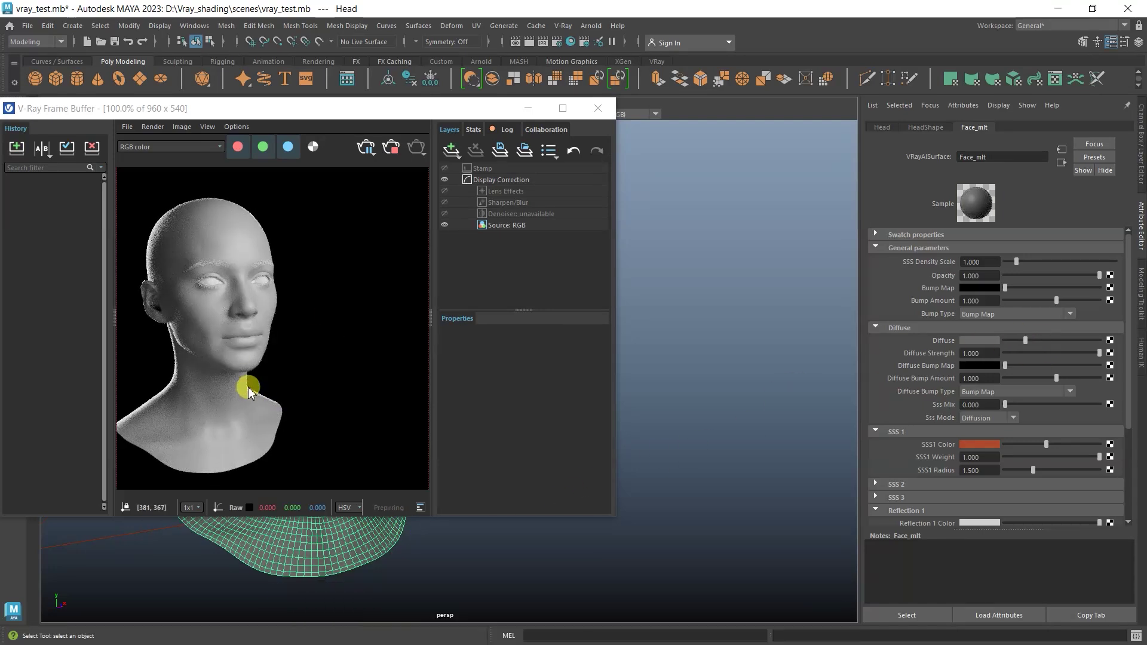
{"action": "left_click", "coordinate": [390, 148]}
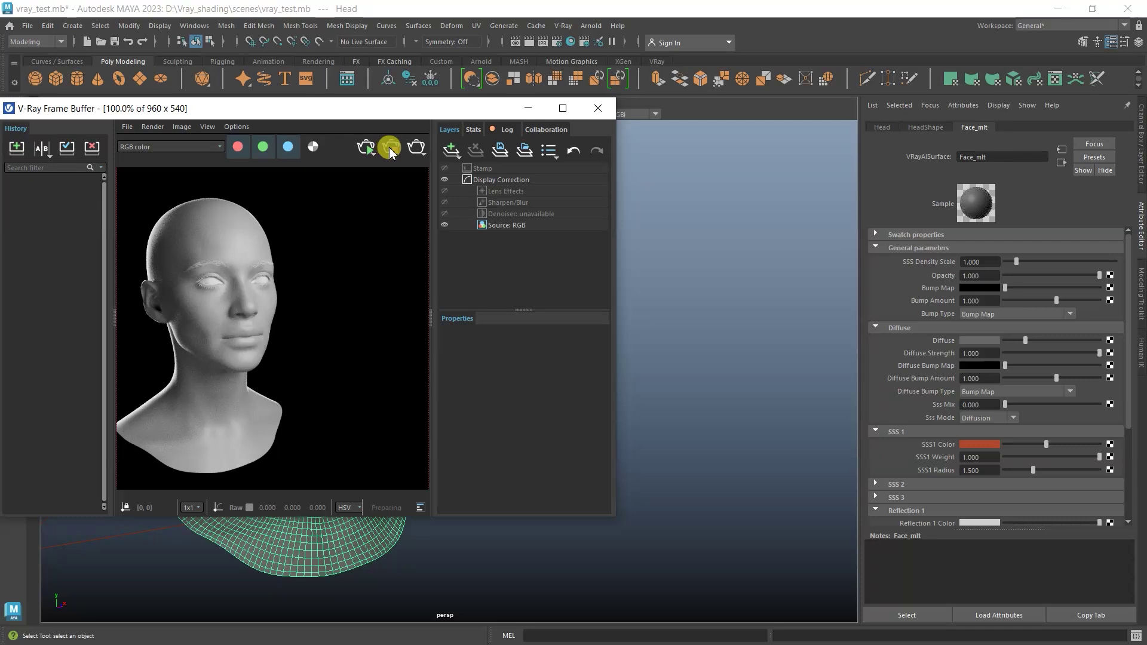
{"action": "left_click", "coordinate": [528, 108]}
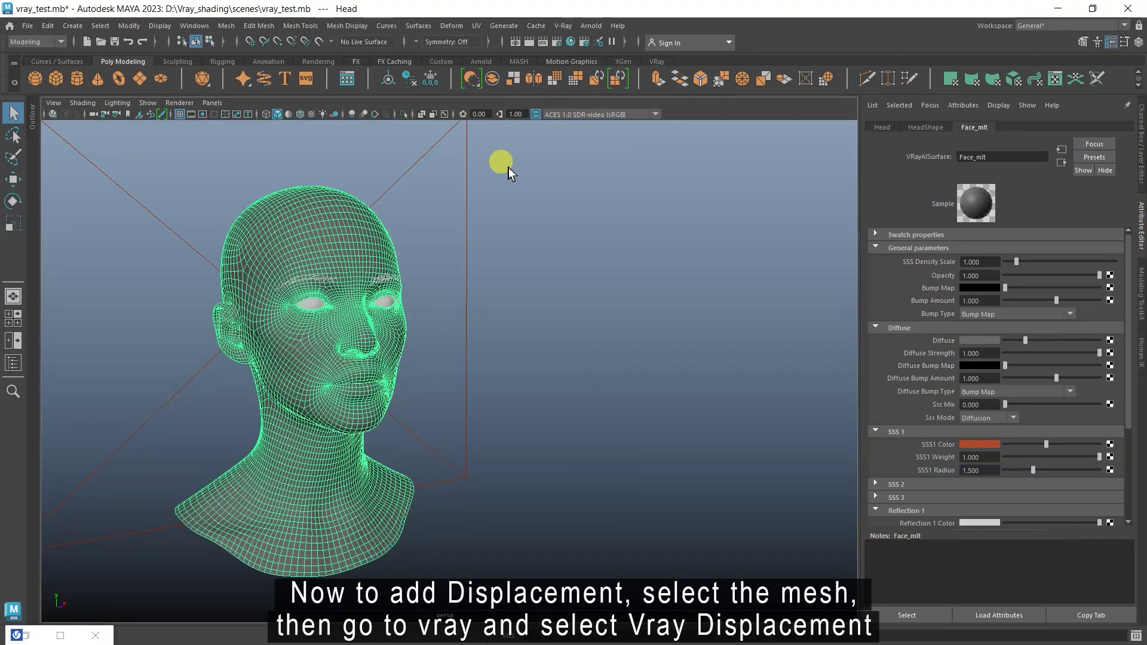
- Attach a V-Ray Displacement node to the head and show its vrayDisplacement attributes
{"action": "left_click", "coordinate": [563, 25]}
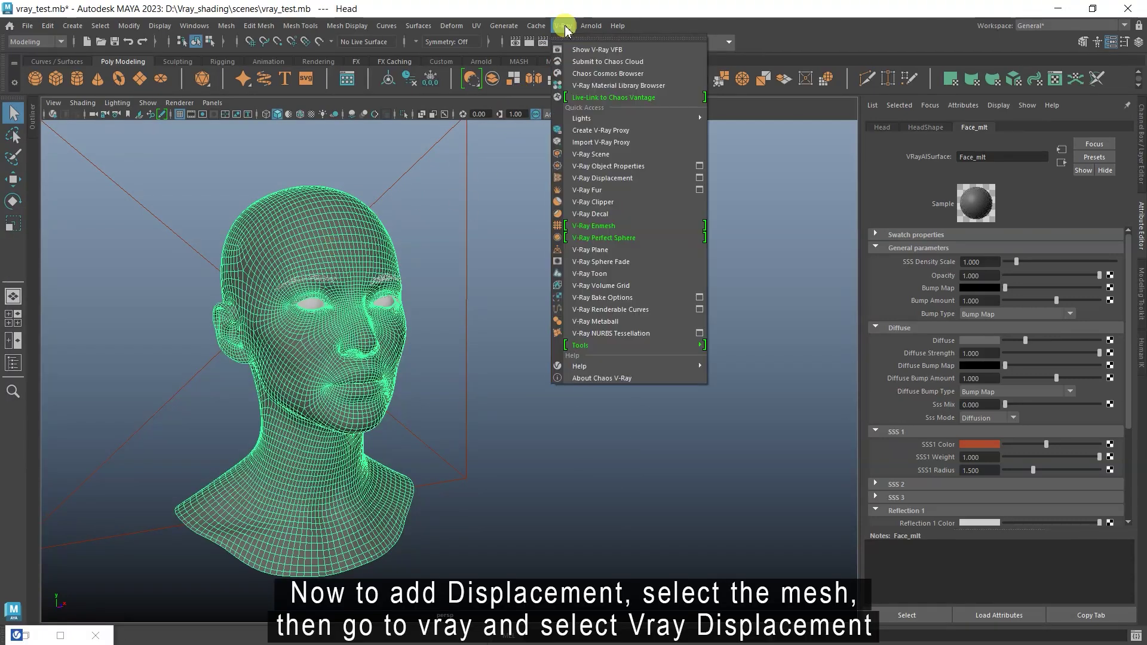
{"action": "left_click", "coordinate": [605, 179]}
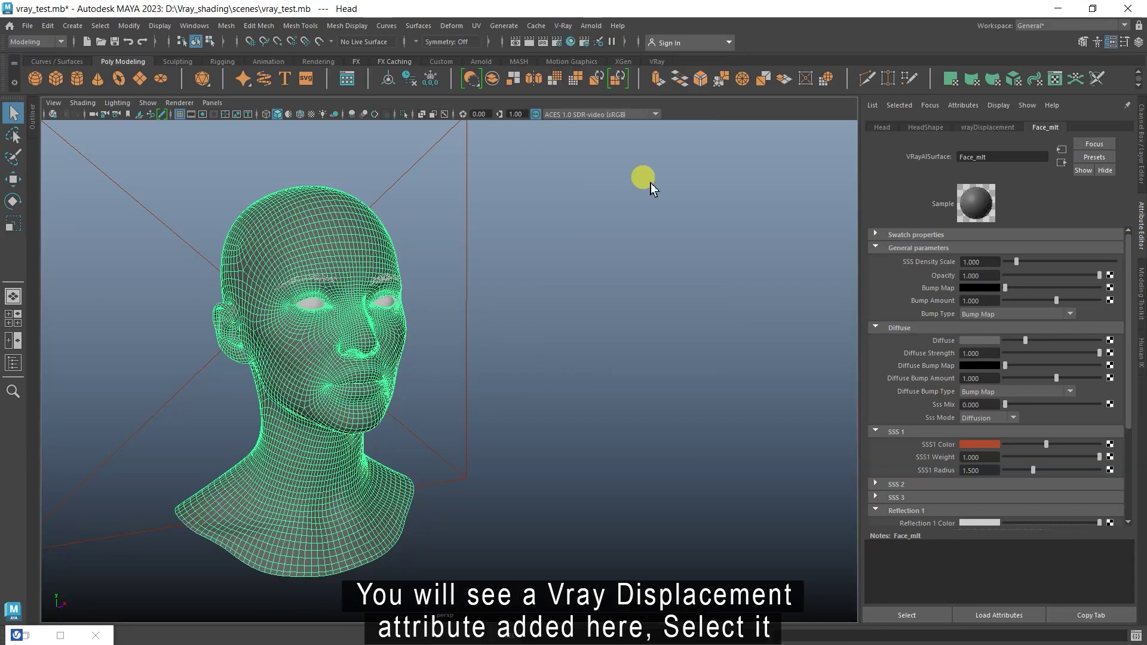
{"action": "left_click", "coordinate": [987, 128]}
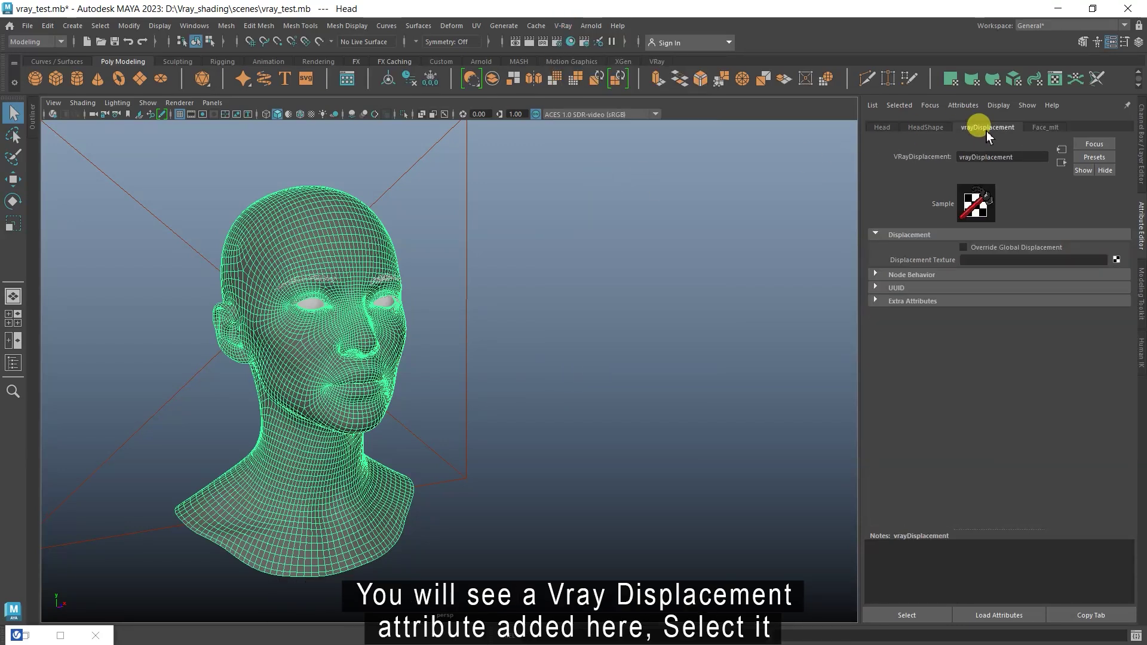
- Feed Face_Displacement.tif into the displacement via a file node set to Raw with Alpha Is Luminance
{"action": "left_click", "coordinate": [1116, 259]}
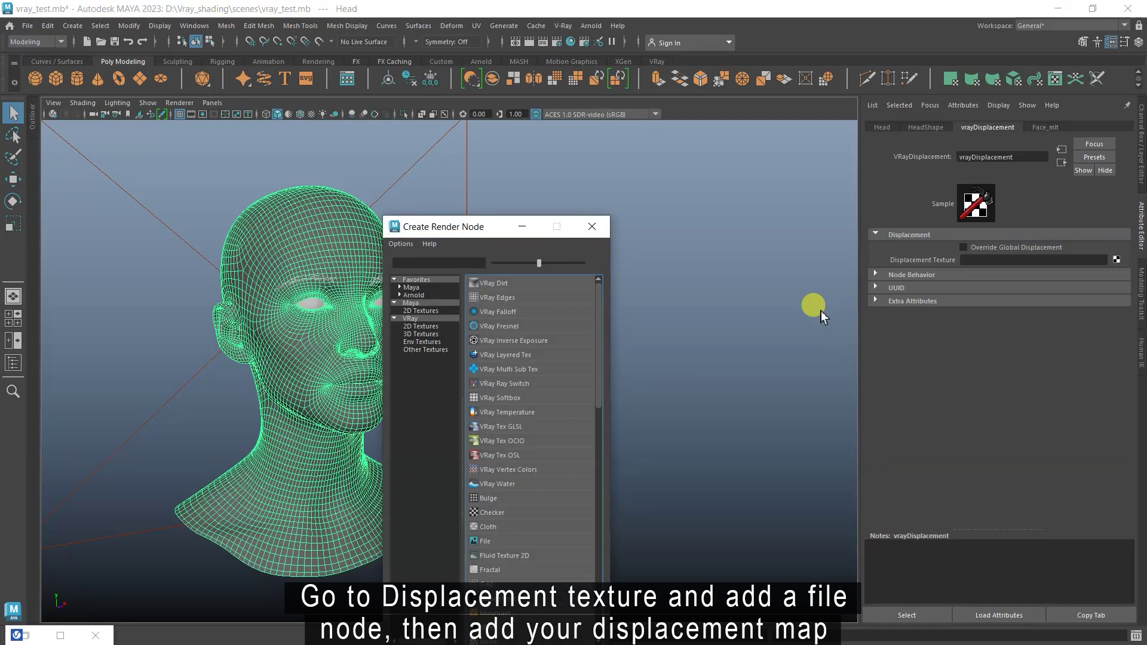
{"action": "left_click", "coordinate": [499, 543]}
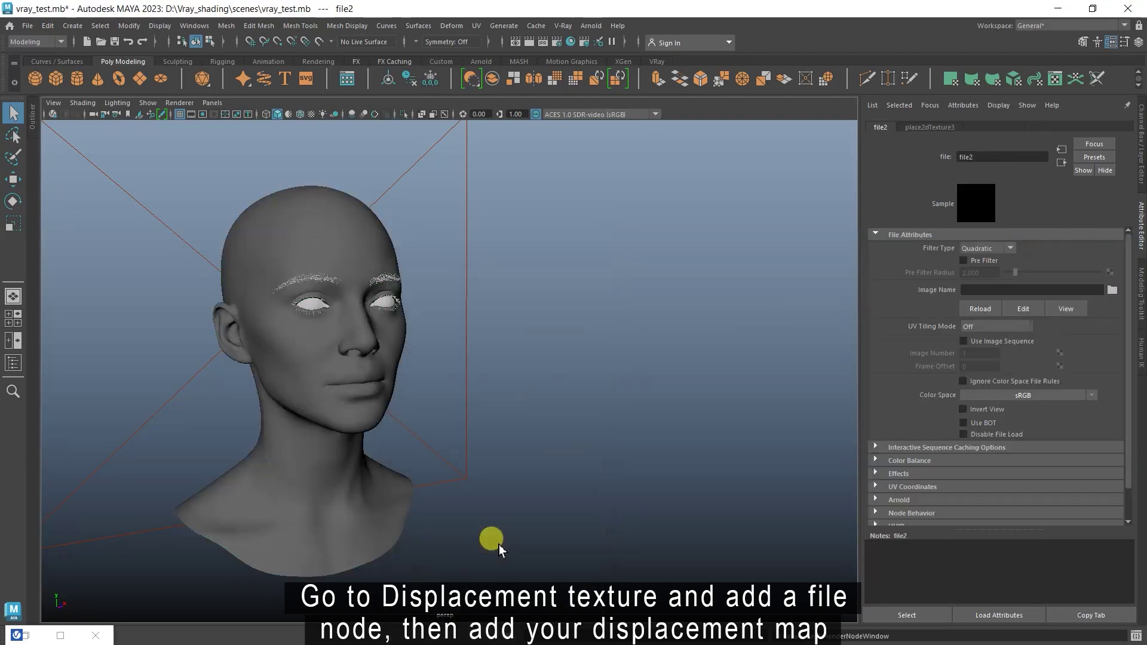
{"action": "left_click", "coordinate": [1111, 289]}
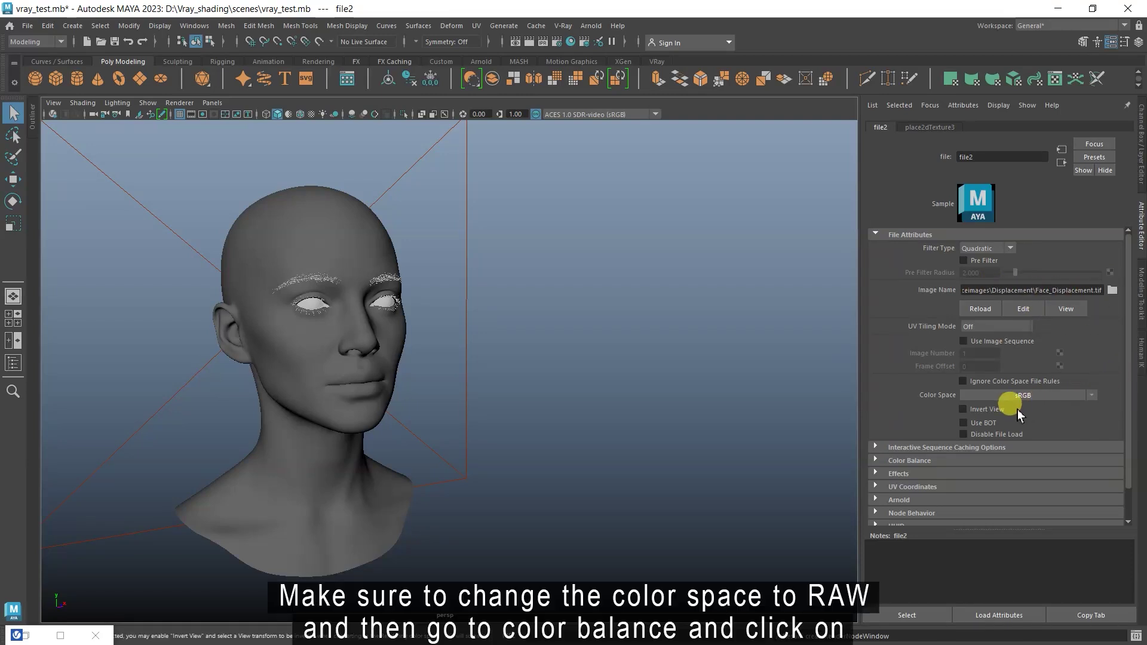
{"action": "left_click", "coordinate": [1091, 395]}
{"action": "mouse_move", "coordinate": [1072, 426]}
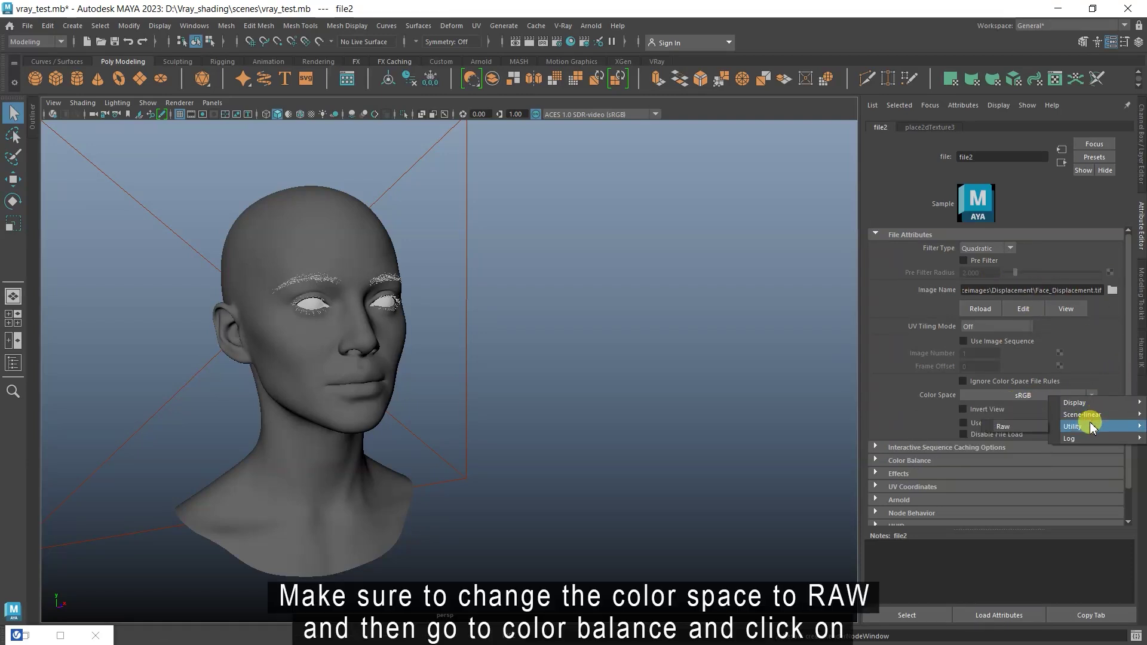
{"action": "left_click", "coordinate": [1030, 426]}
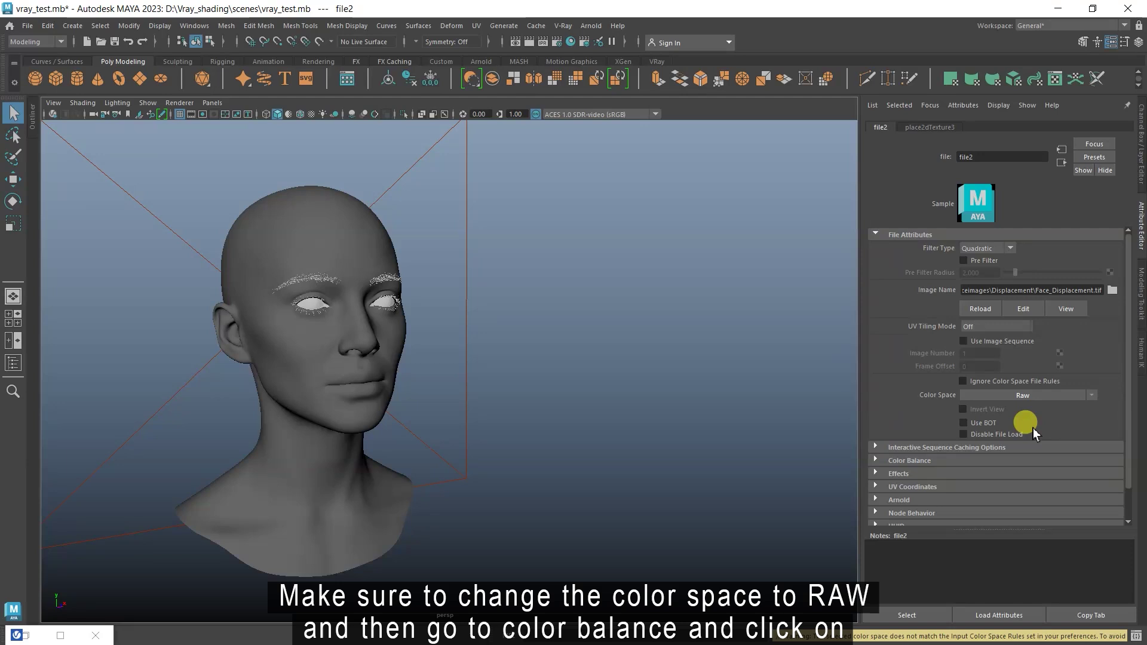
{"action": "left_click", "coordinate": [920, 460]}
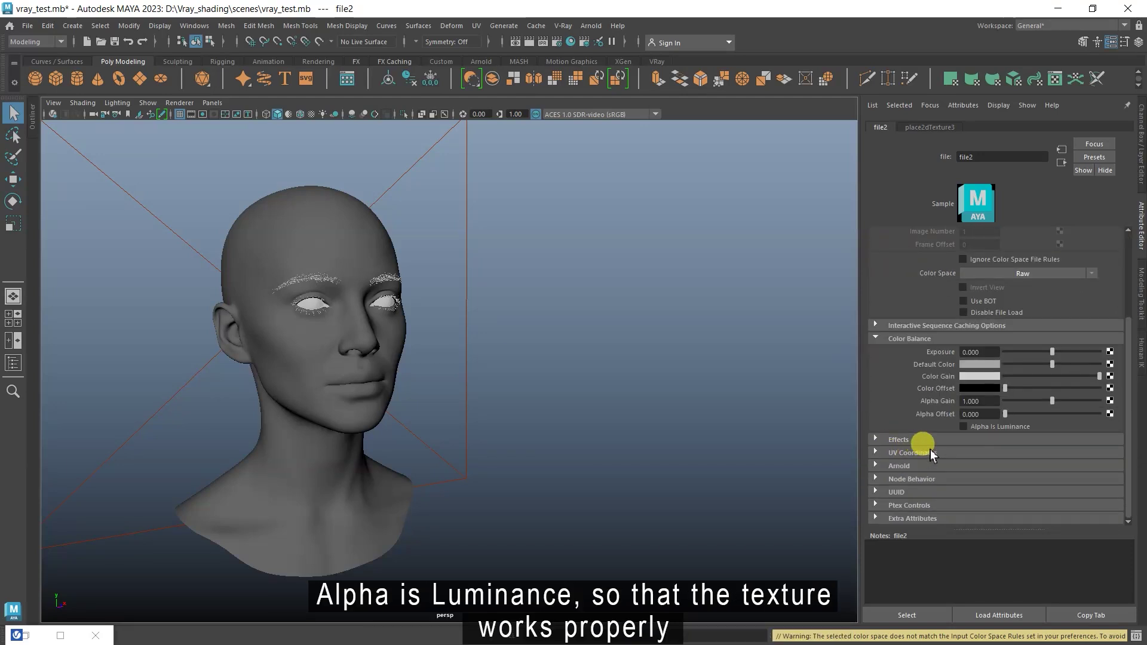
{"action": "left_click", "coordinate": [961, 425]}
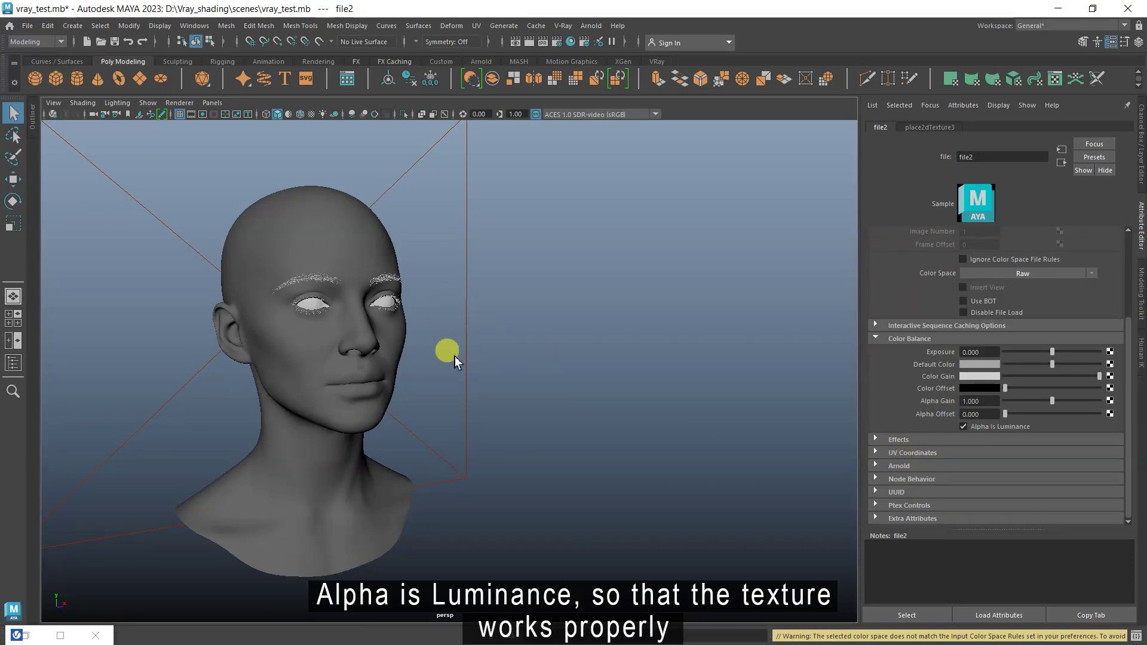
{"action": "left_click", "coordinate": [1136, 206]}
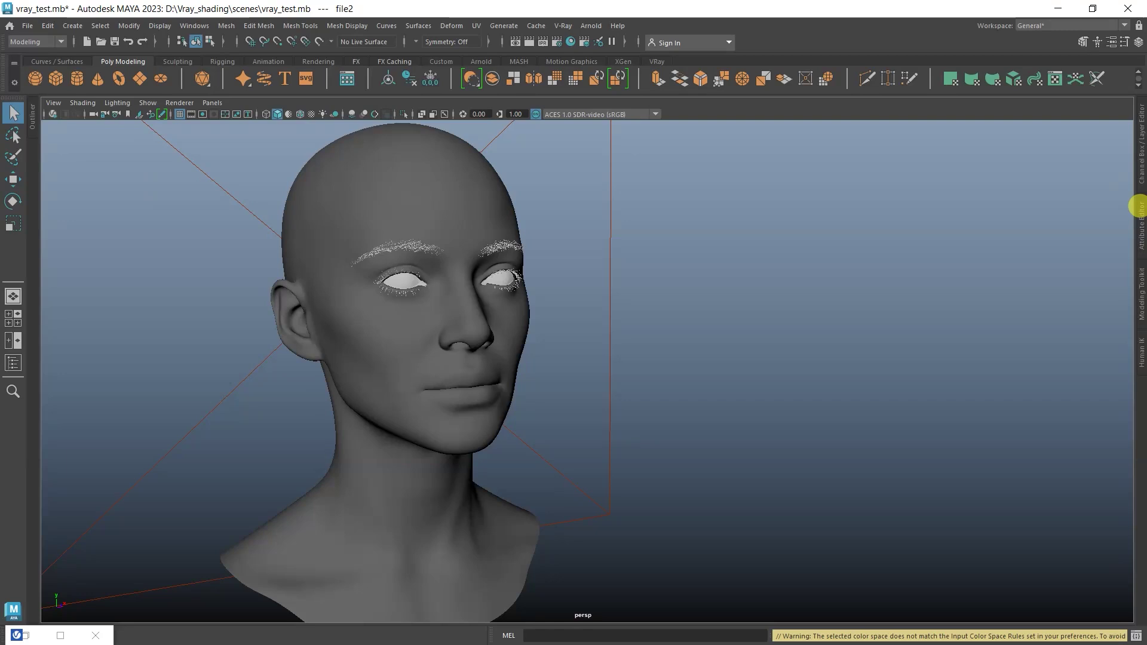
- Re-render the displaced head in the restored frame buffer, inspect the lumpy result, then minimise it
{"action": "double_click", "coordinate": [28, 632]}
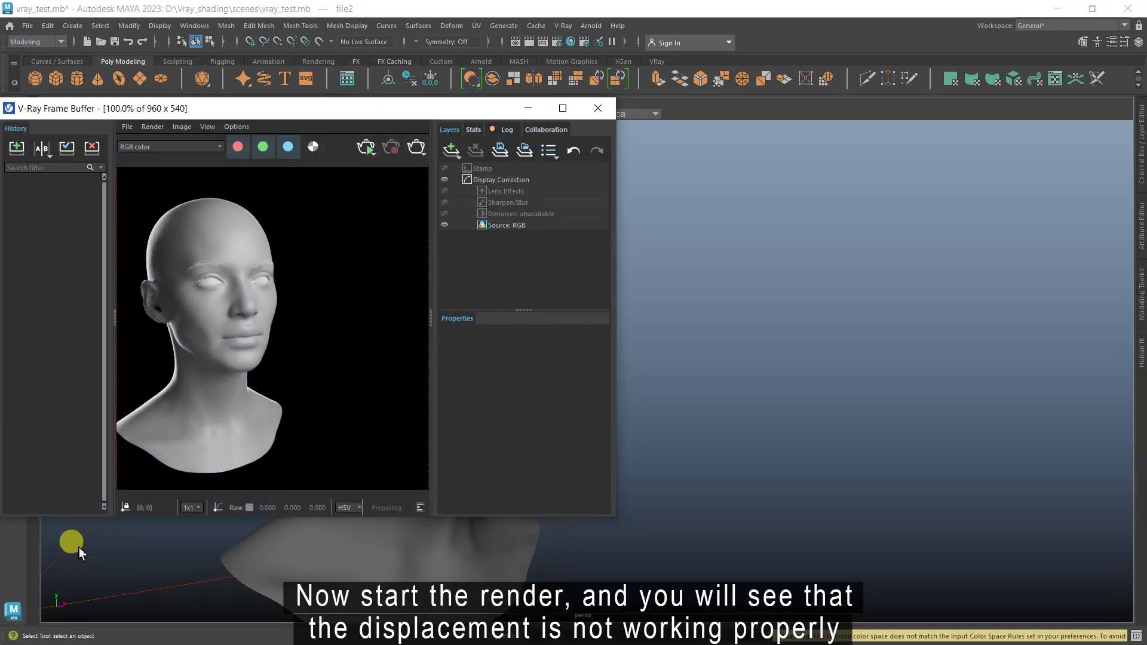
{"action": "left_click", "coordinate": [369, 146]}
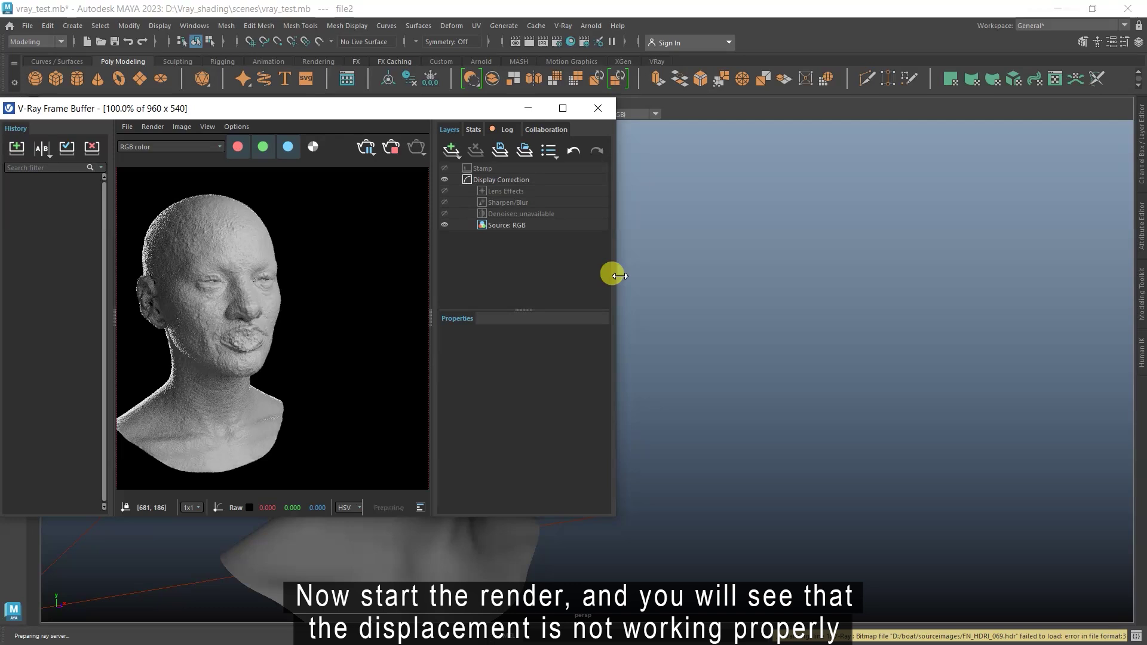
{"action": "left_click_drag", "start_coordinate": [615, 274], "coordinate": [725, 275]}
{"action": "scroll", "coordinate": [281, 314], "scroll_direction": "up", "scroll_amount": 2}
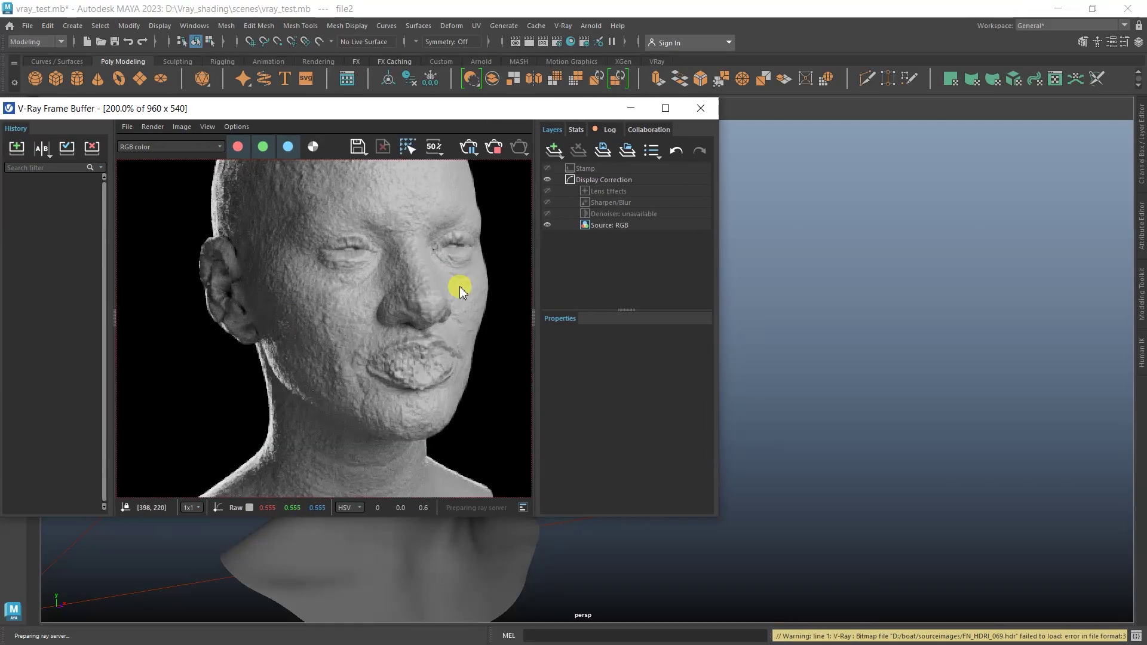
{"action": "scroll", "coordinate": [278, 279], "scroll_direction": "down", "scroll_amount": 2}
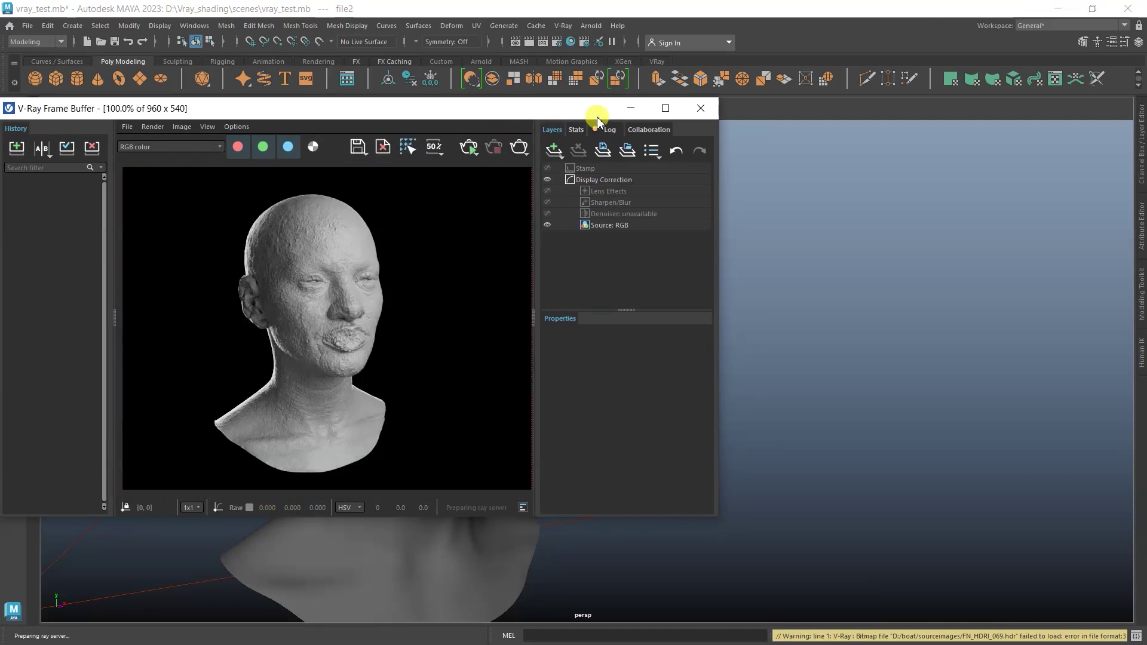
{"action": "left_click", "coordinate": [632, 108]}
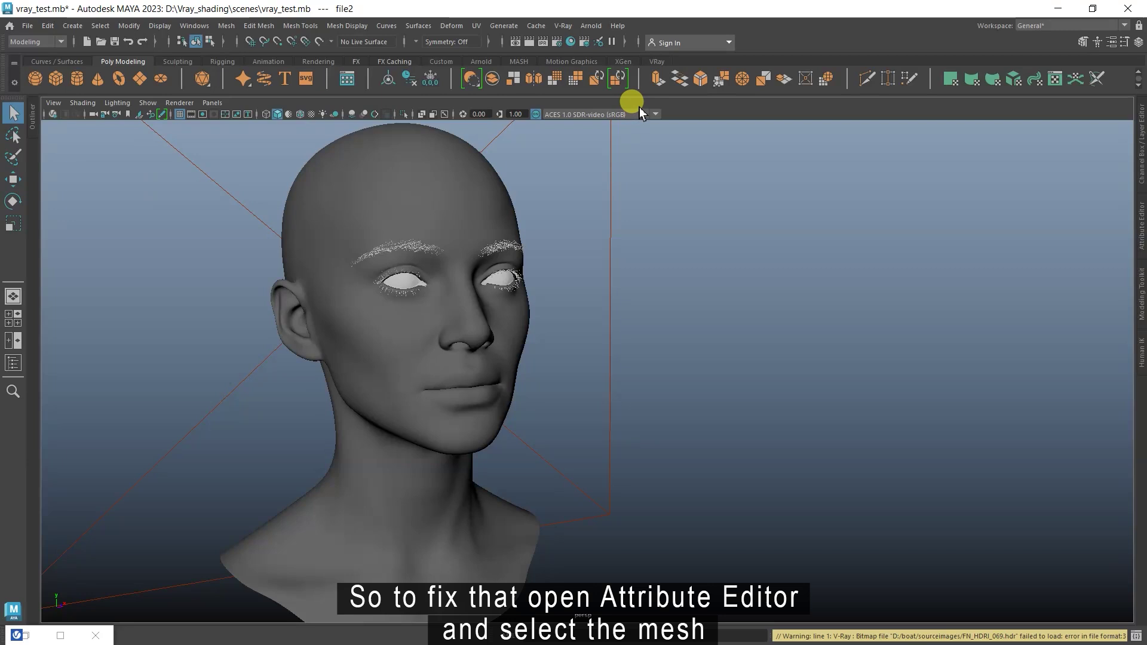
- Add the V-Ray Subdivision attribute to the head's HeadShape node
{"action": "left_click", "coordinate": [1141, 224]}
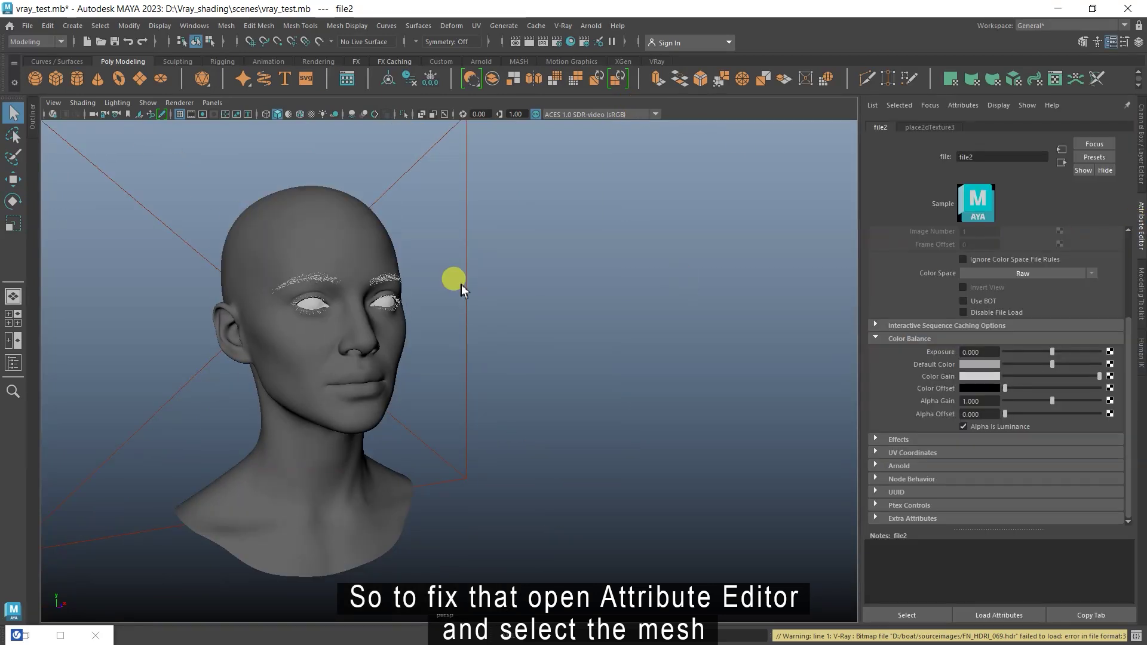
{"action": "left_click", "coordinate": [321, 245]}
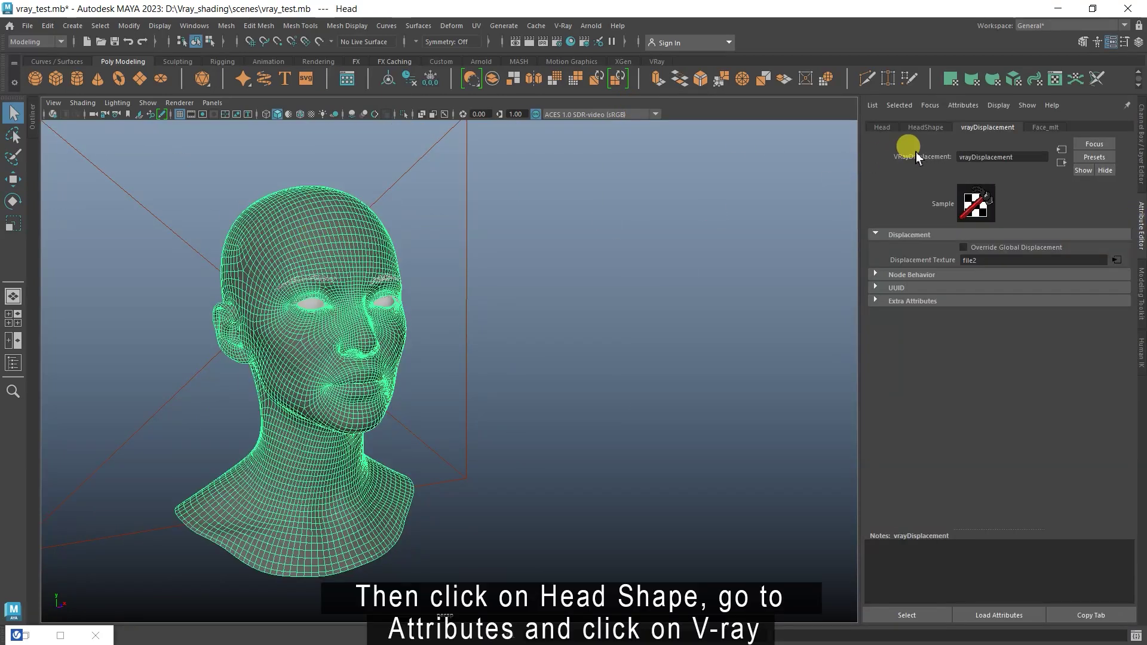
{"action": "left_click", "coordinate": [927, 128]}
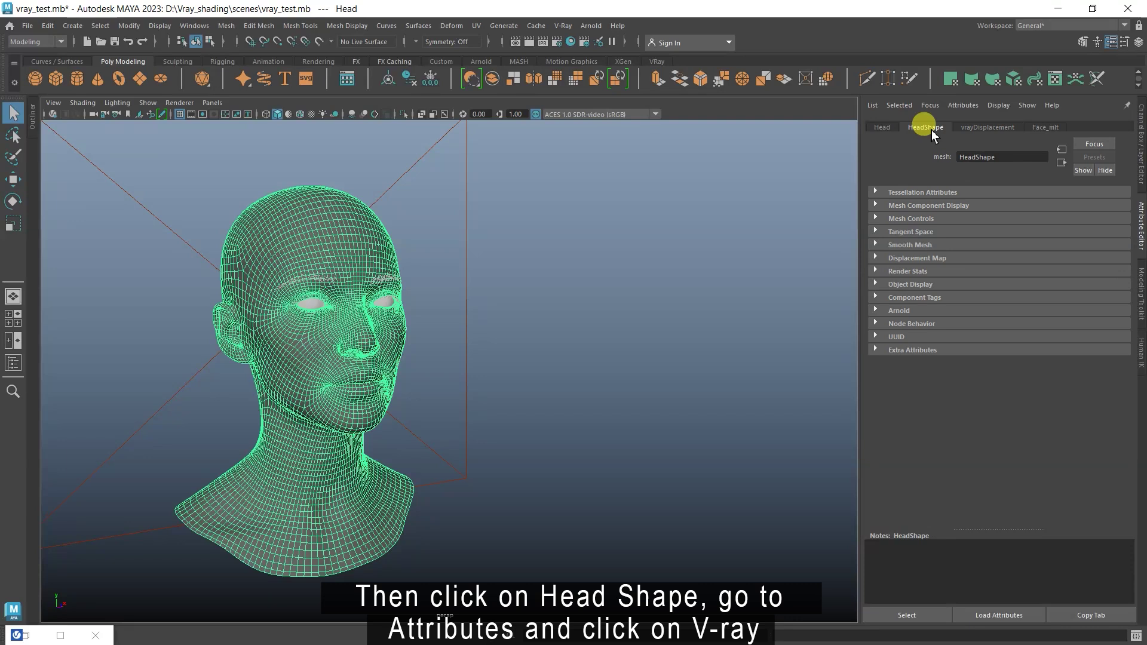
{"action": "left_click", "coordinate": [962, 105]}
{"action": "mouse_move", "coordinate": [975, 154]}
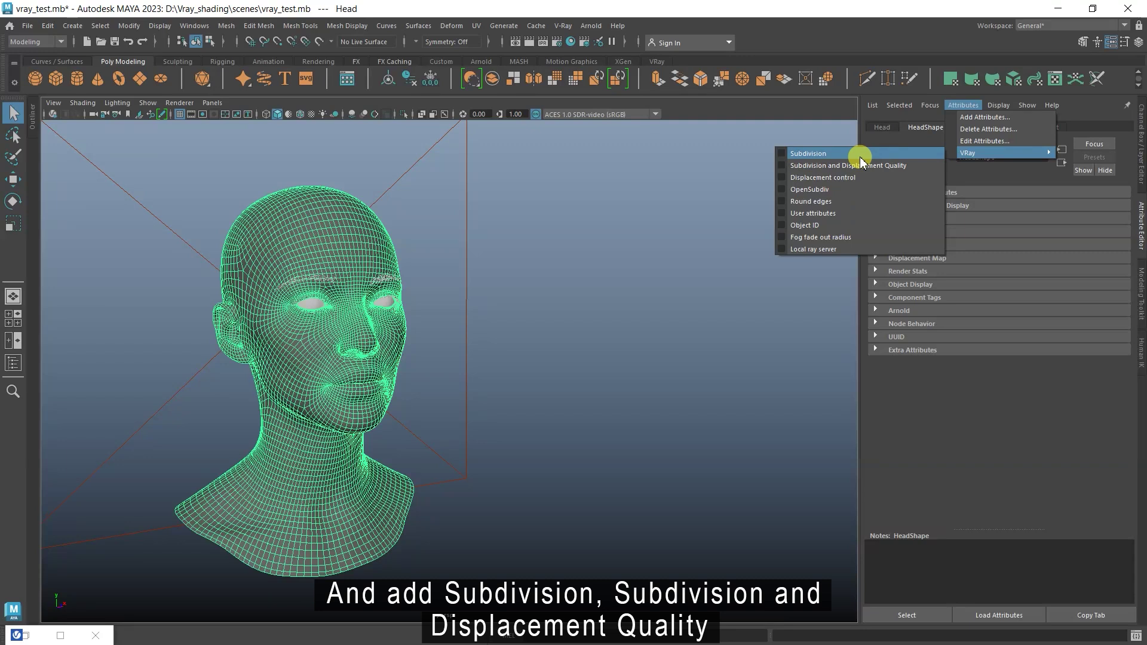
{"action": "left_click", "coordinate": [833, 155]}
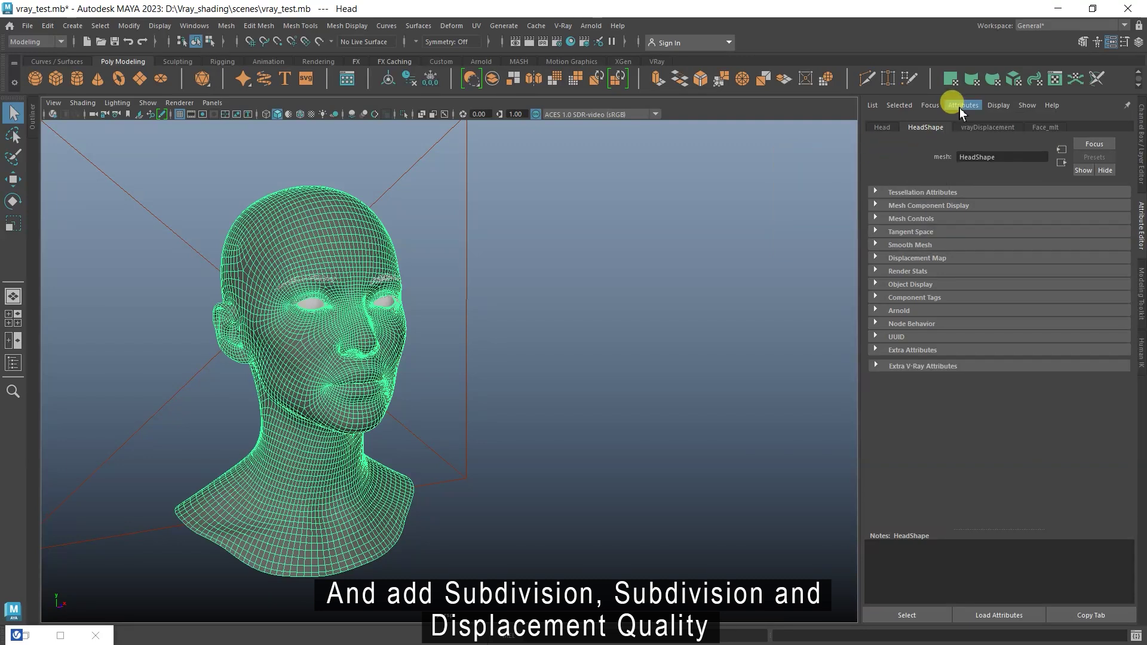
- Also add the Subdivision and Displacement Quality and Displacement control V-Ray attributes
{"action": "left_click", "coordinate": [960, 106]}
{"action": "mouse_move", "coordinate": [969, 156]}
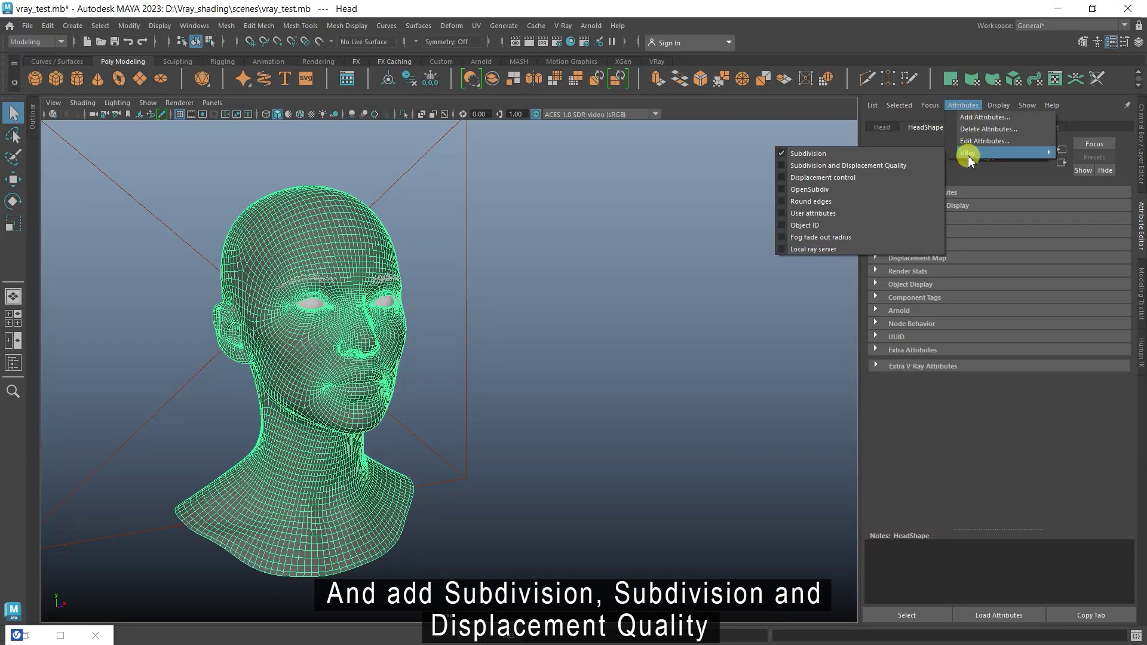
{"action": "left_click", "coordinate": [860, 166]}
{"action": "left_click", "coordinate": [961, 107]}
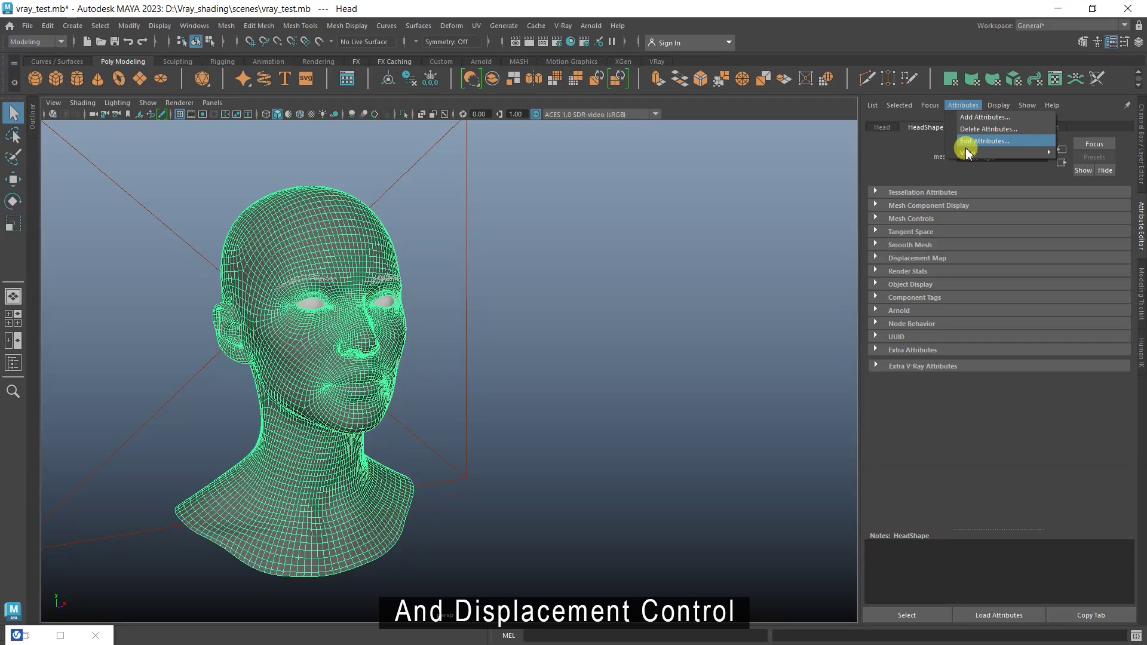
{"action": "mouse_move", "coordinate": [966, 153]}
{"action": "left_click", "coordinate": [861, 178]}
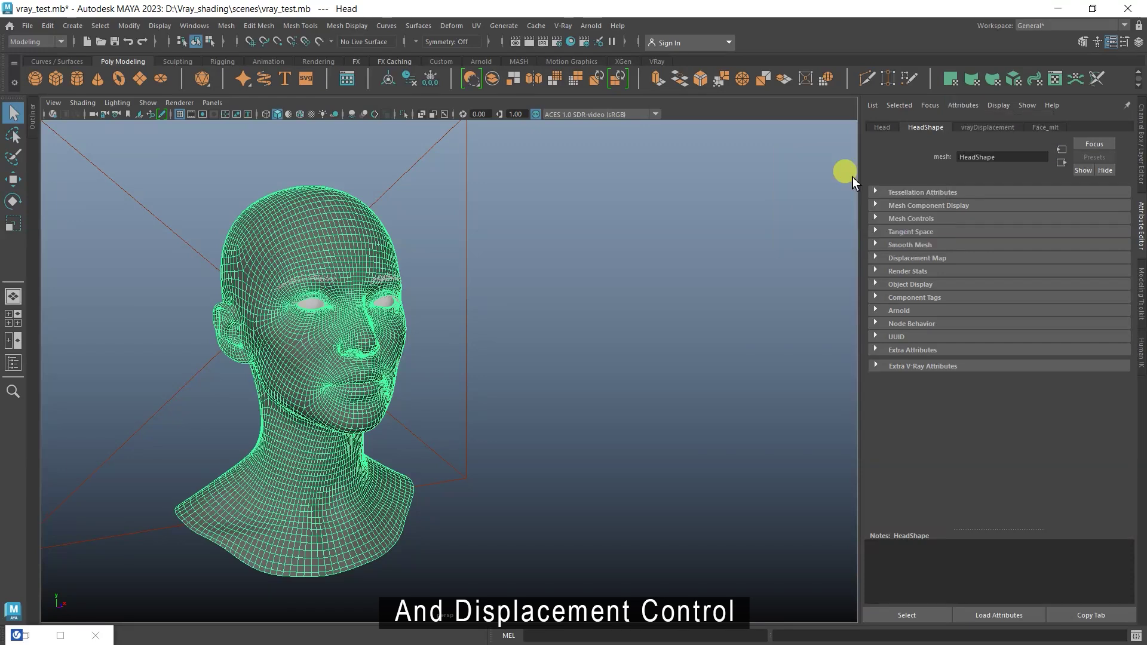
{"action": "left_click", "coordinate": [963, 105]}
{"action": "mouse_move", "coordinate": [980, 157]}
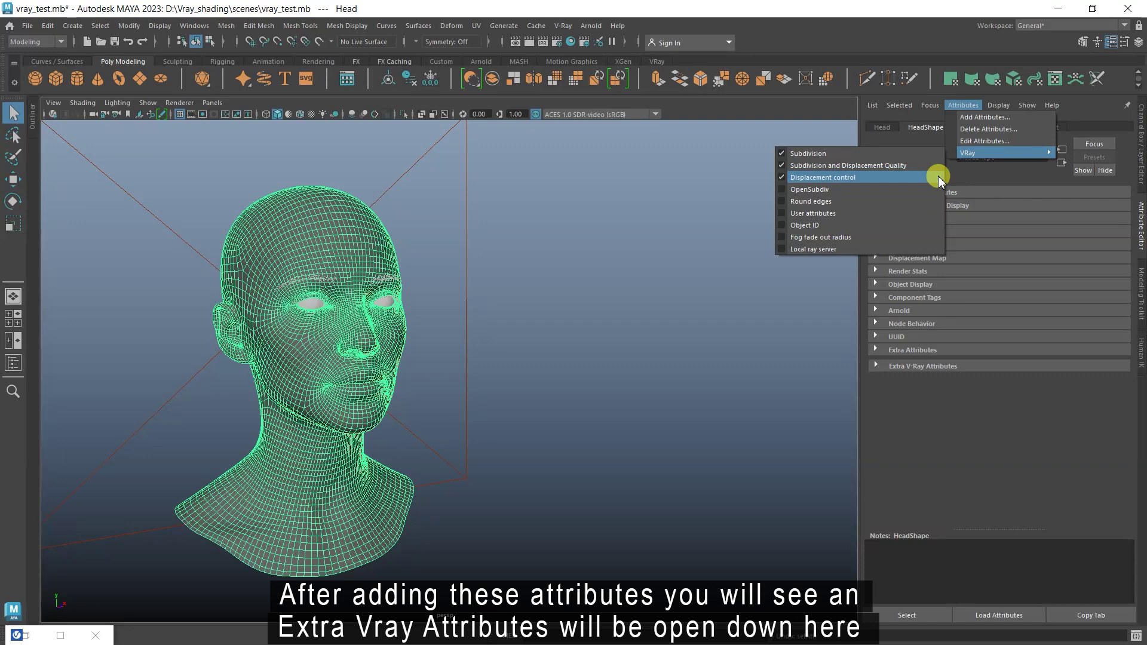
{"action": "left_click", "coordinate": [978, 406]}
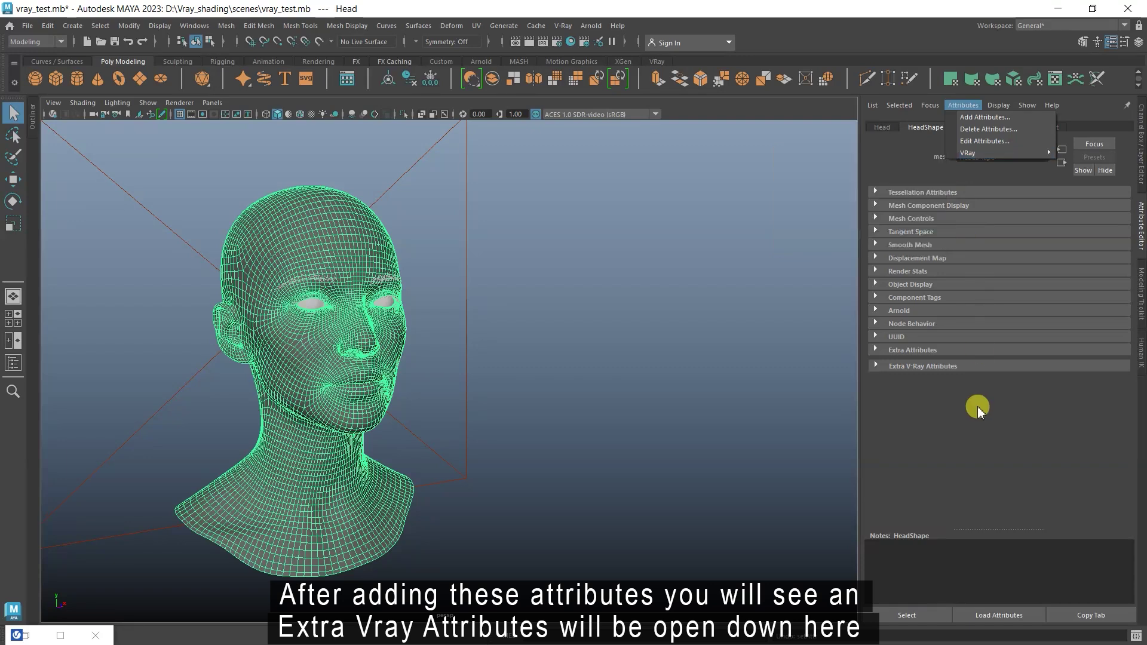
- Expand Extra V-Ray Attributes, then start and stop a test V-Ray re-render of the head
{"action": "left_click", "coordinate": [923, 366]}
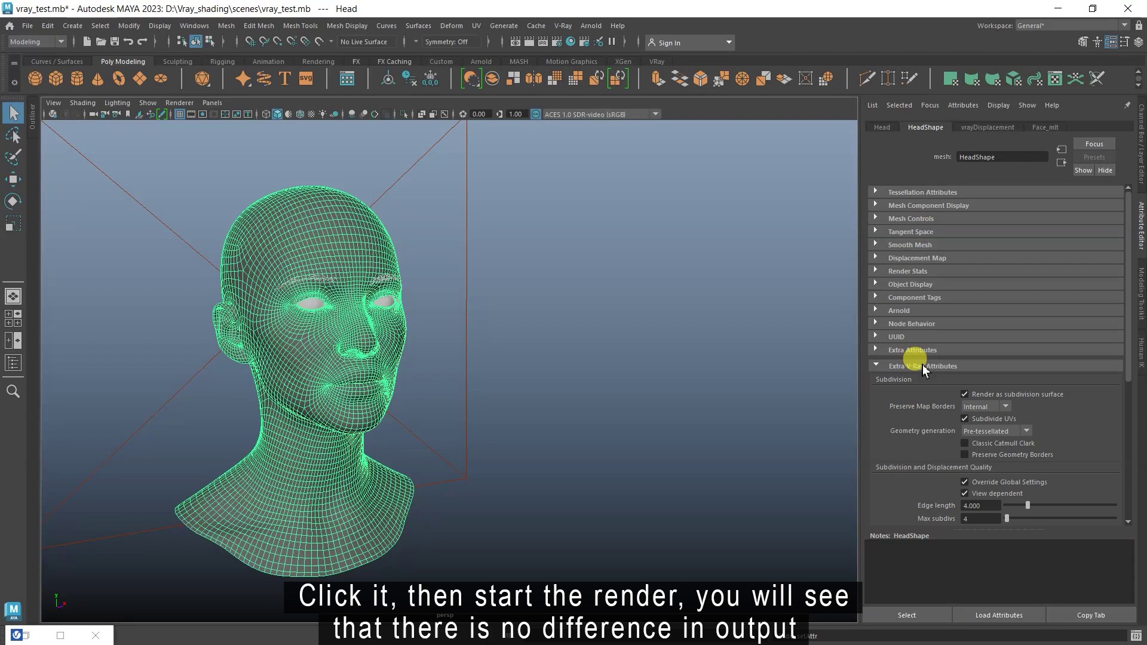
{"action": "scroll", "coordinate": [905, 366], "scroll_direction": "down", "scroll_amount": 4}
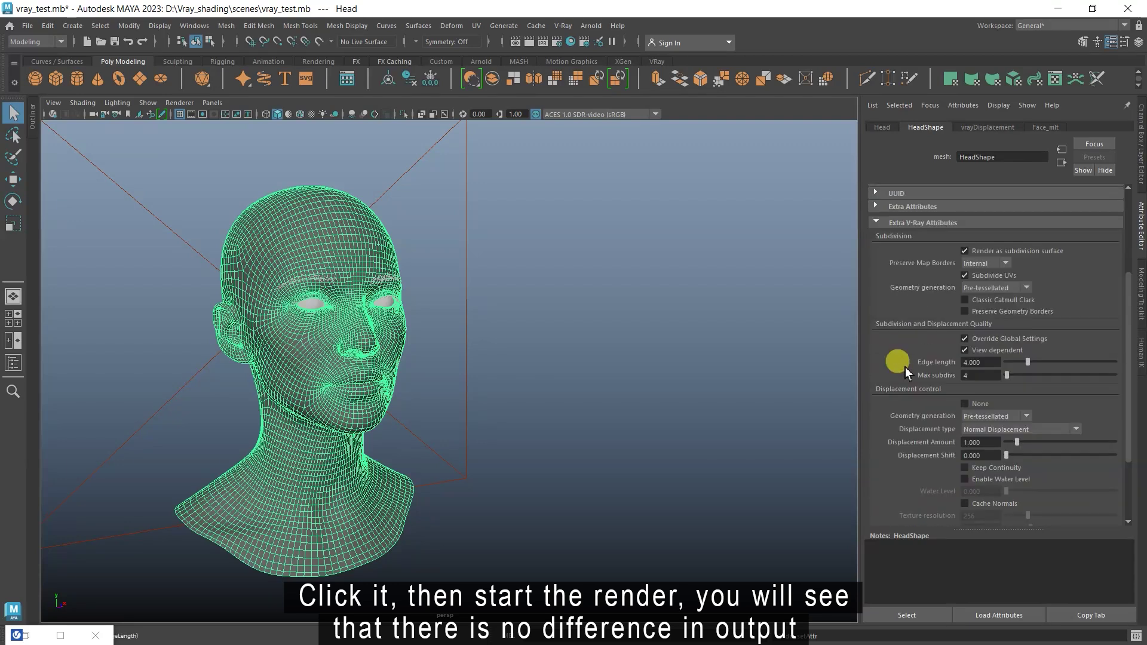
{"action": "left_click", "coordinate": [24, 635]}
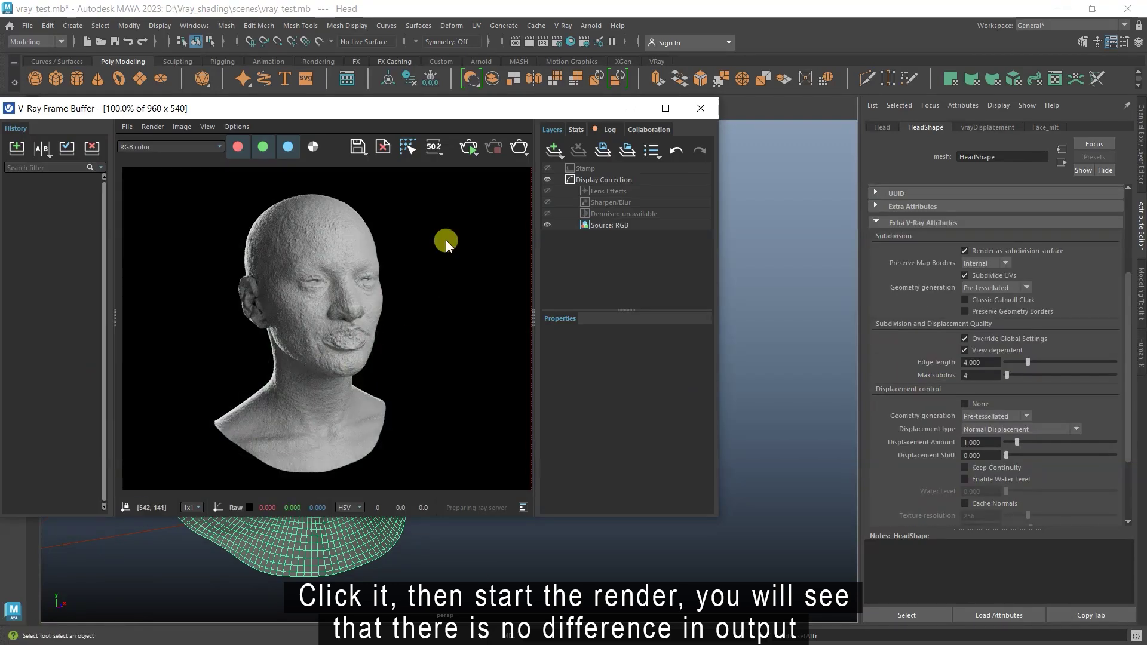
{"action": "left_click", "coordinate": [468, 147]}
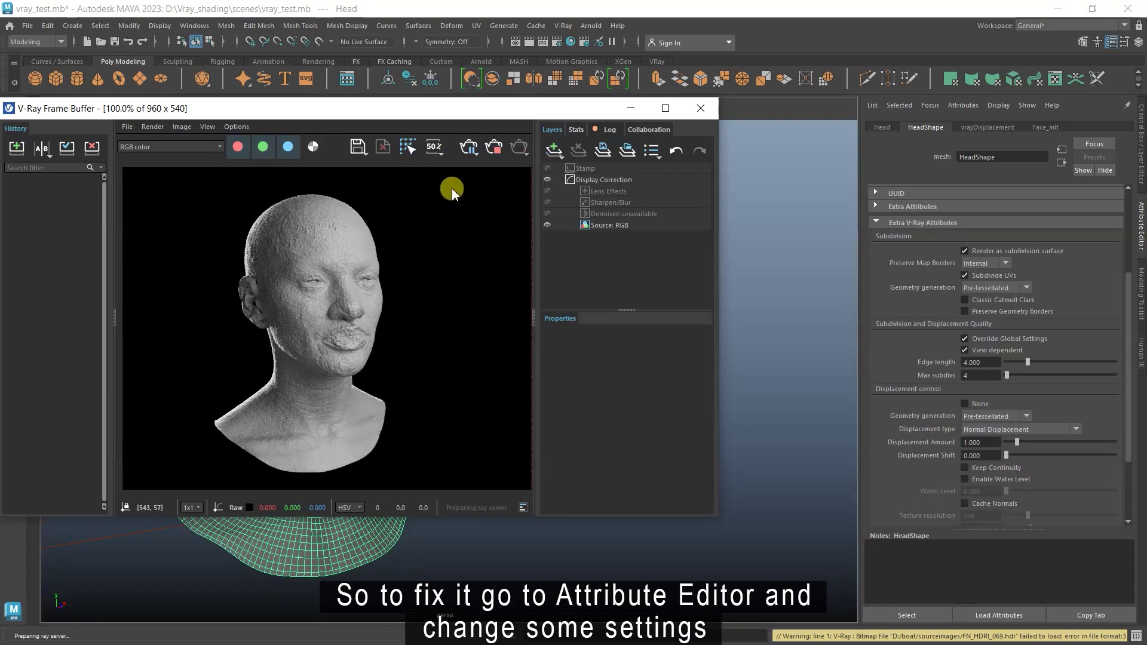
{"action": "left_click", "coordinate": [492, 146]}
- Set Edge length 2, Max subdivs 16 and Displacement Amount 0.1 on HeadShape
{"action": "left_click", "coordinate": [631, 109]}
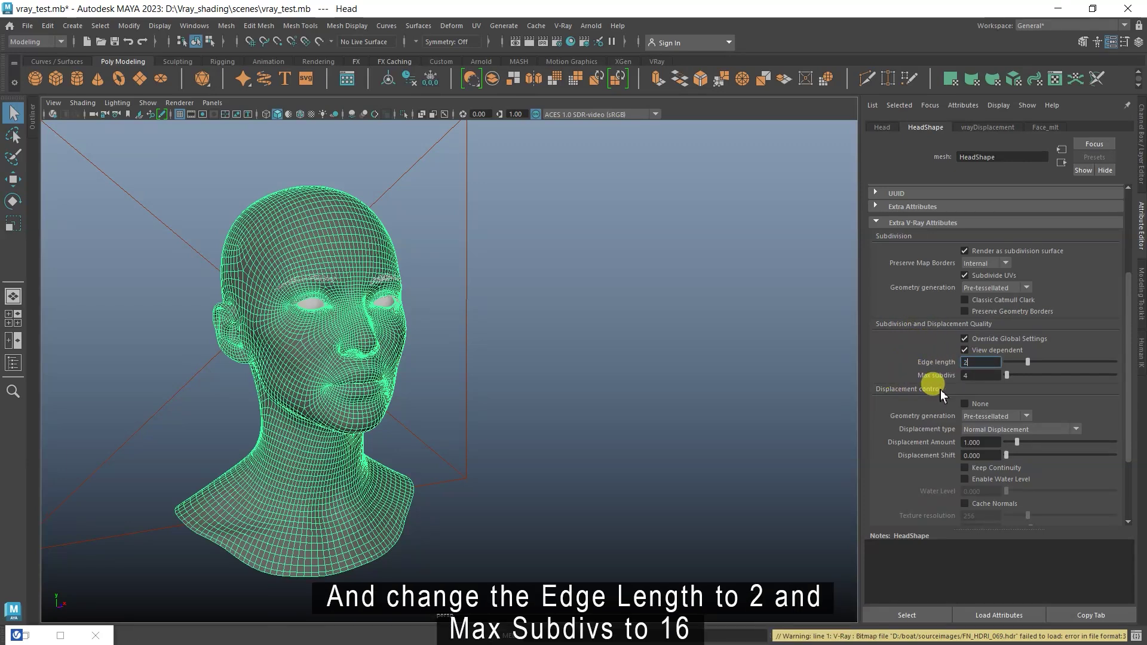
{"action": "key", "text": "Tab"}
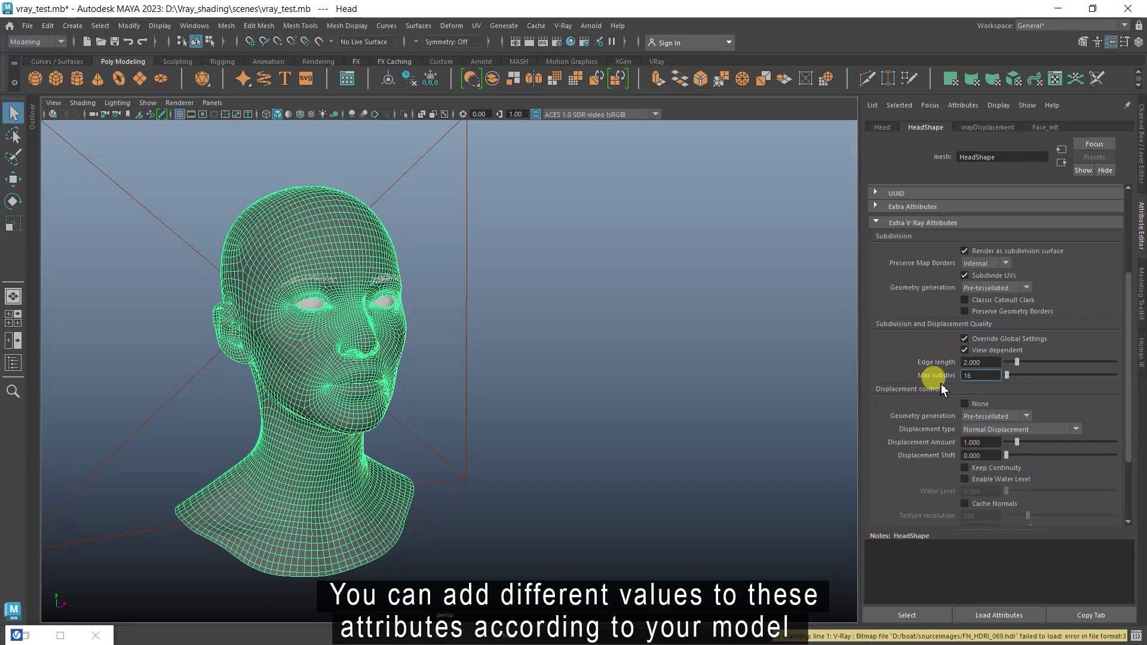
{"action": "key", "text": "Return"}
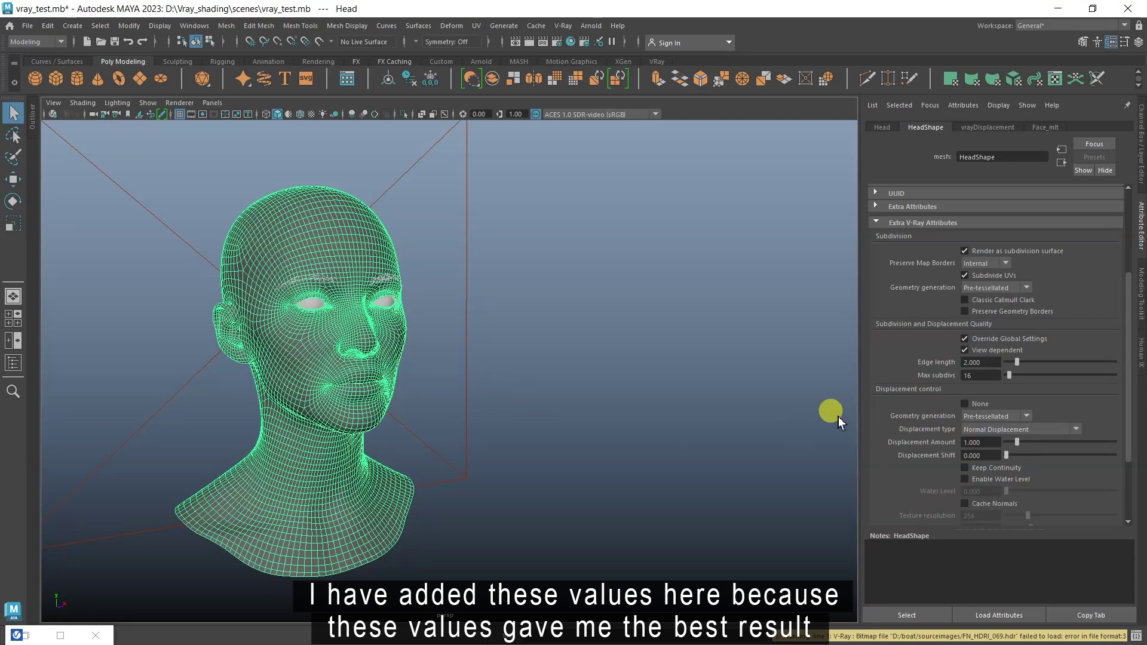
{"action": "scroll", "coordinate": [884, 399], "scroll_direction": "down", "scroll_amount": 3}
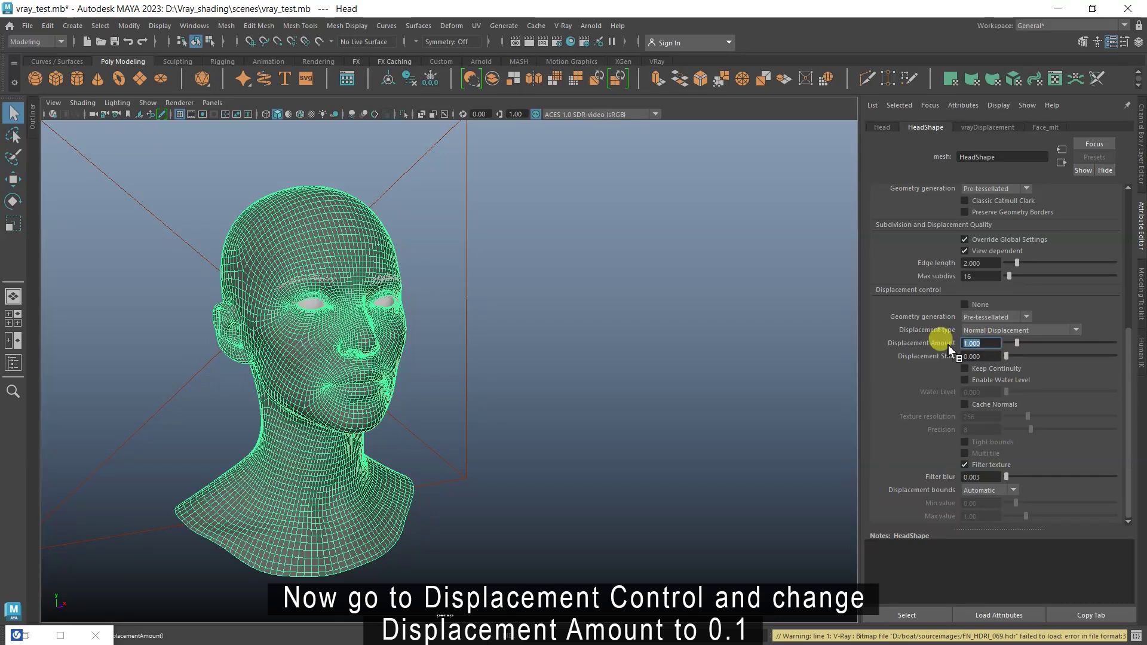
{"action": "type", "text": ".1"}
{"action": "key", "text": "Return"}
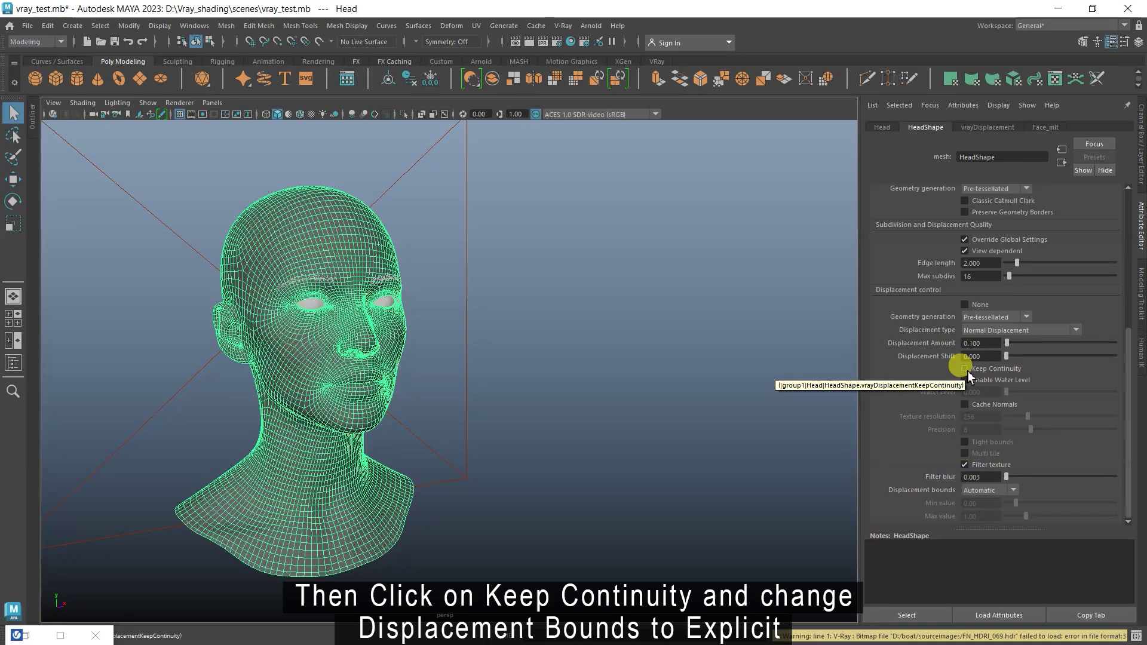
- Turn on Keep Continuity and set displacement bounds to Explicit
{"action": "left_click", "coordinate": [966, 371]}
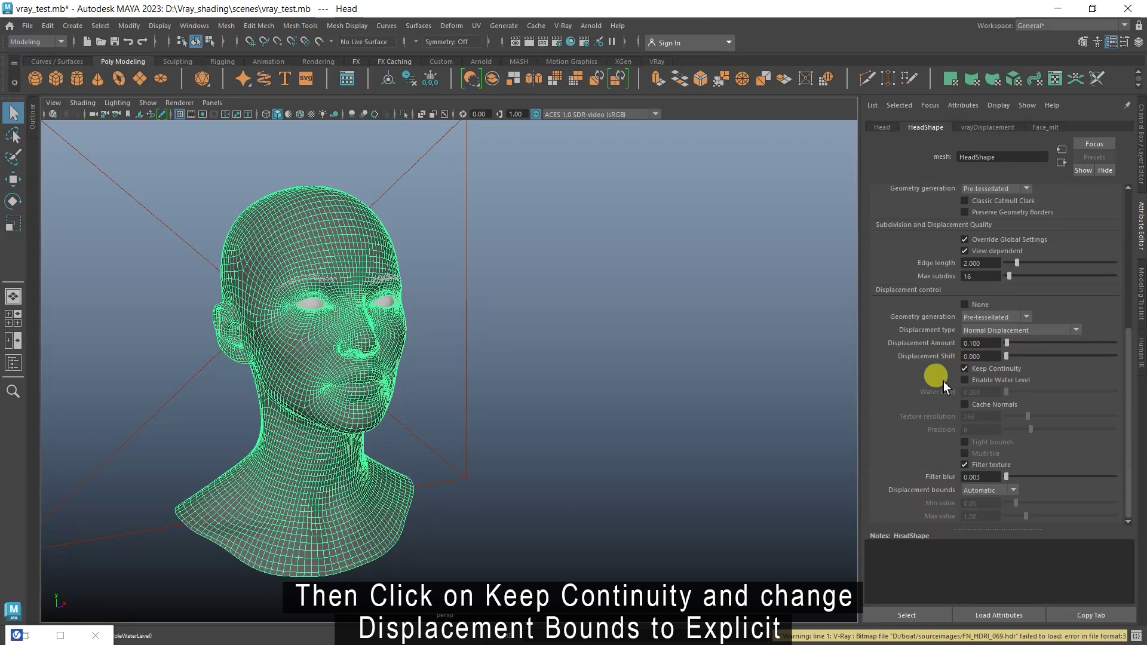
{"action": "left_click", "coordinate": [1010, 495]}
{"action": "left_click", "coordinate": [980, 512]}
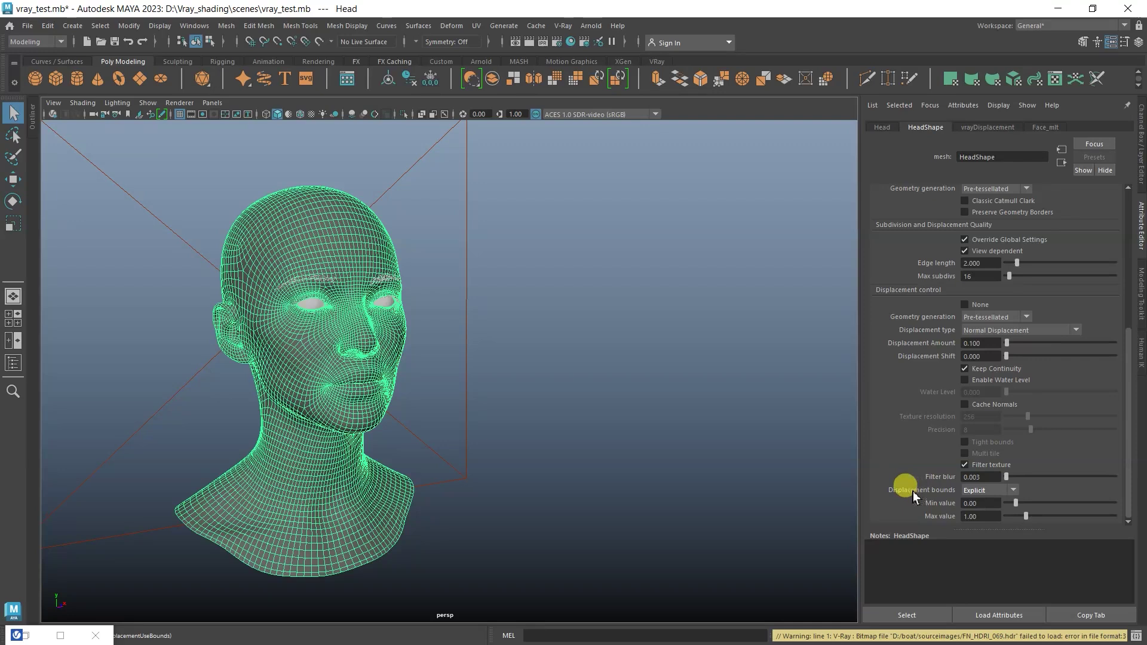
- Start a V-Ray IPR render of the head and move the render window aside
{"action": "left_click", "coordinate": [18, 636]}
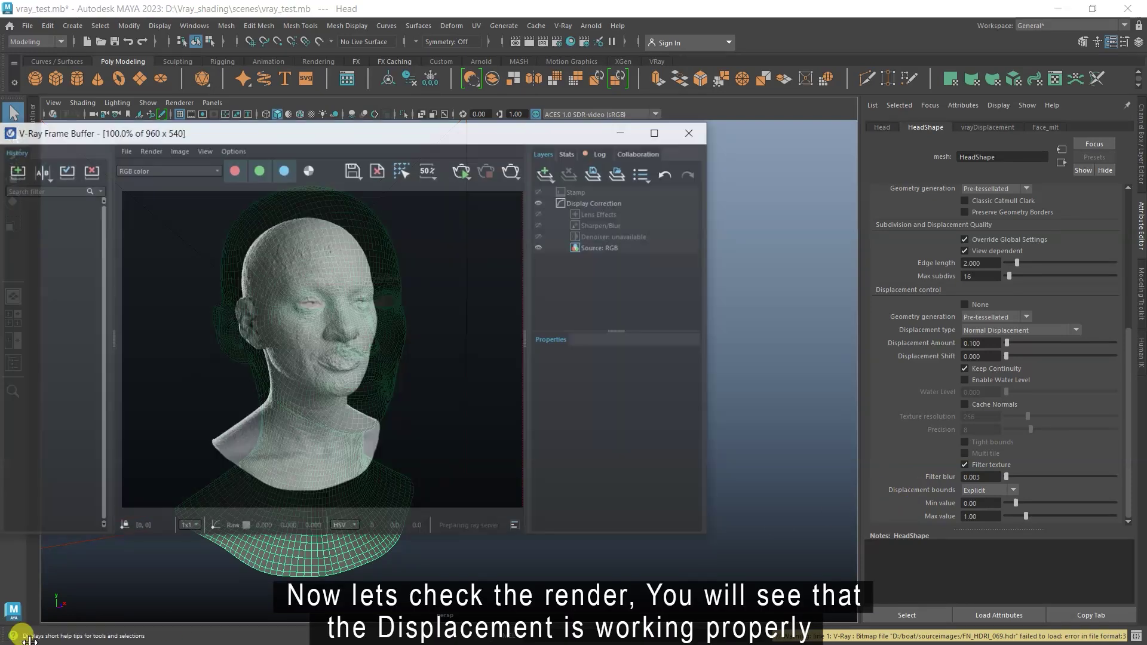
{"action": "left_click", "coordinate": [472, 153]}
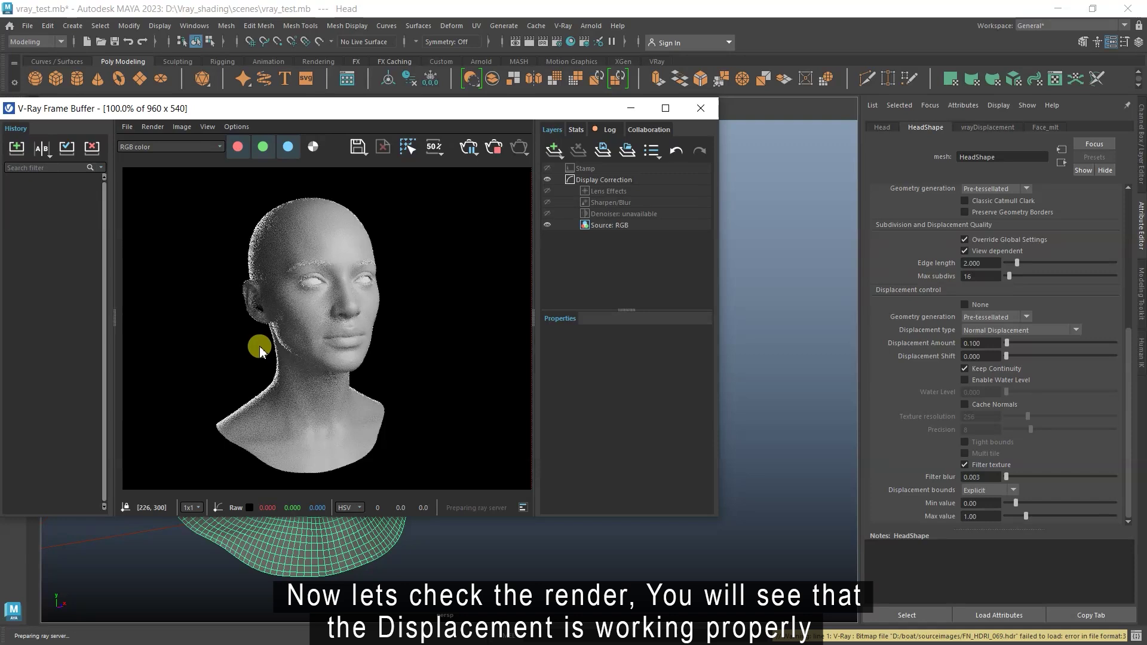
{"action": "scroll", "coordinate": [290, 346], "scroll_direction": "up", "scroll_amount": 1}
{"action": "scroll", "coordinate": [379, 328], "scroll_direction": "up", "scroll_amount": 1}
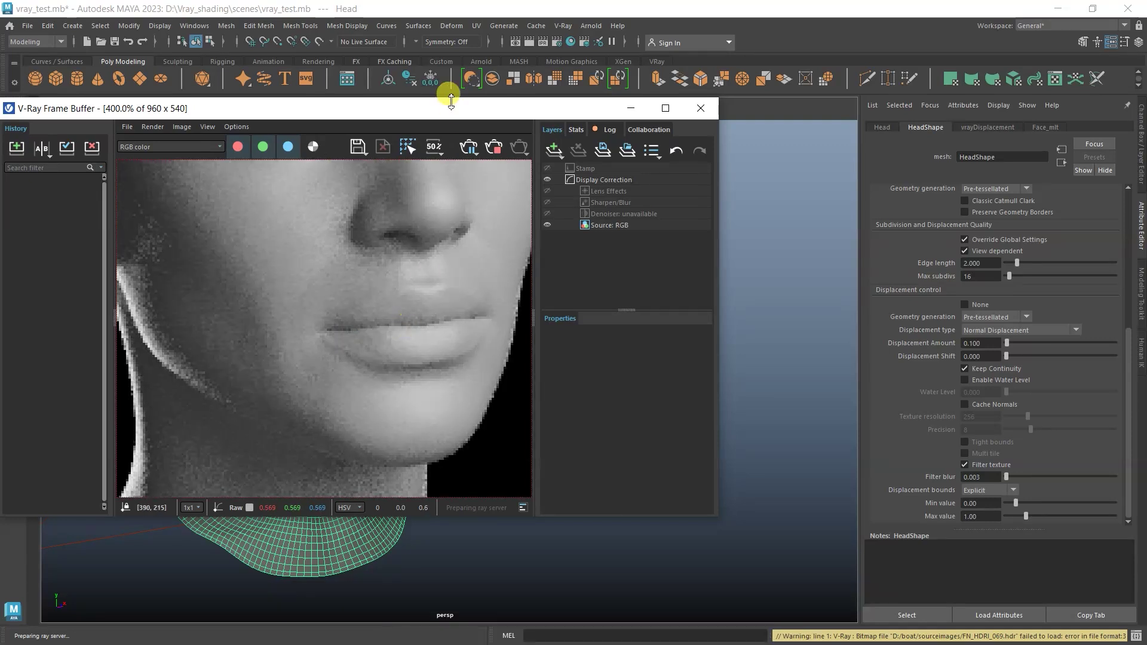
{"action": "left_click_drag", "start_coordinate": [447, 113], "coordinate": [617, 126]}
{"action": "scroll", "coordinate": [538, 305], "scroll_direction": "down", "scroll_amount": 2}
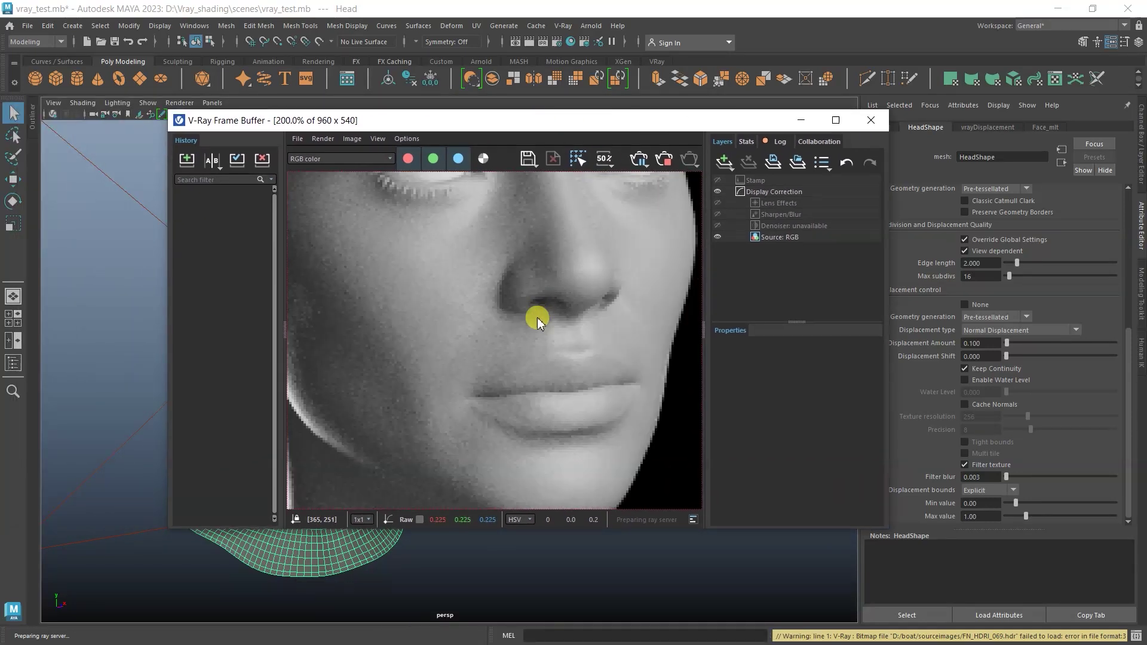
{"action": "left_click_drag", "start_coordinate": [512, 120], "coordinate": [761, 118]}
- Zoom and orbit to inspect skin detail on the eye, nose, forehead and eyebrow, then stop IPR
{"action": "scroll", "coordinate": [325, 366], "scroll_direction": "up", "scroll_amount": 5}
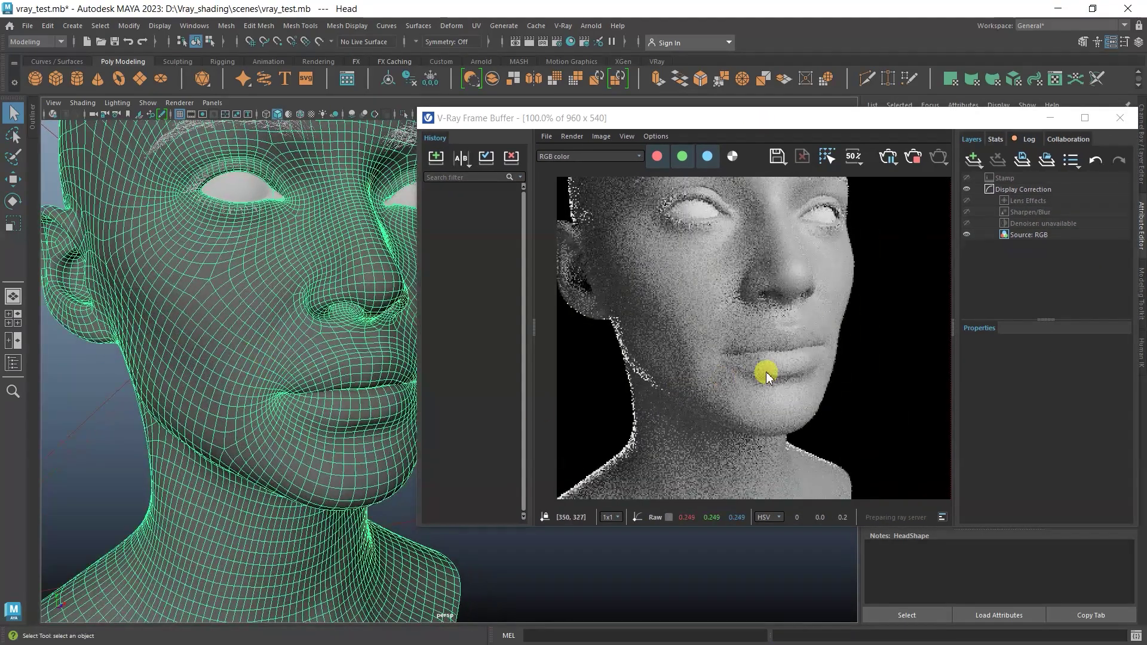
{"action": "scroll", "coordinate": [305, 404], "scroll_direction": "up", "scroll_amount": 4}
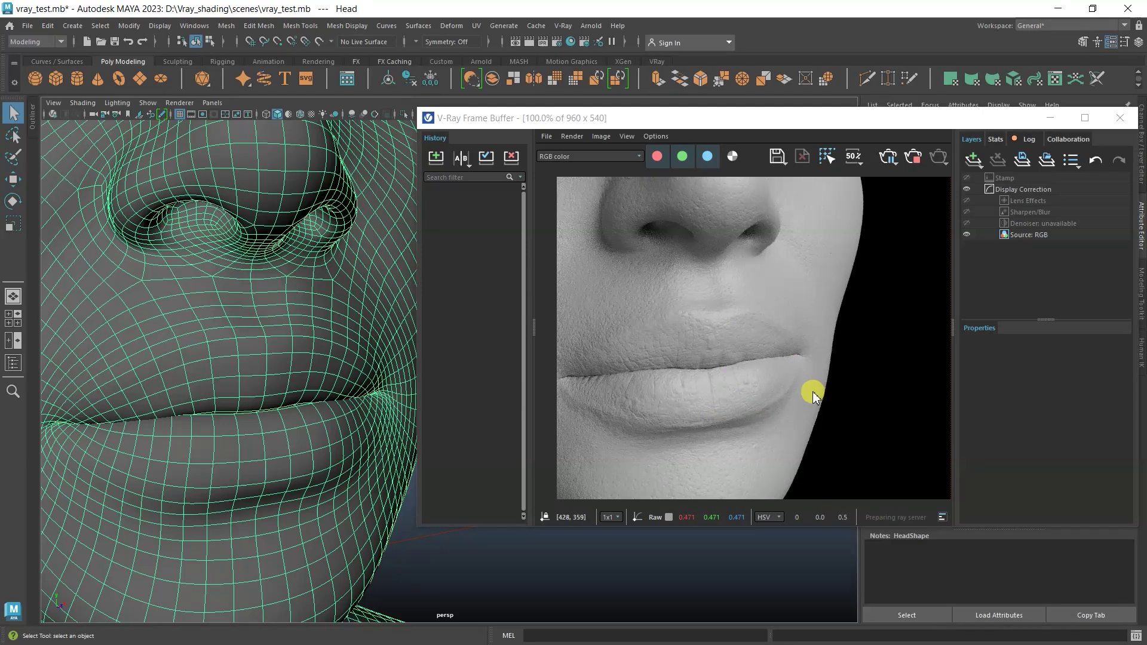
{"action": "left_click_drag", "start_coordinate": [234, 286], "coordinate": [264, 320], "text": "alt"}
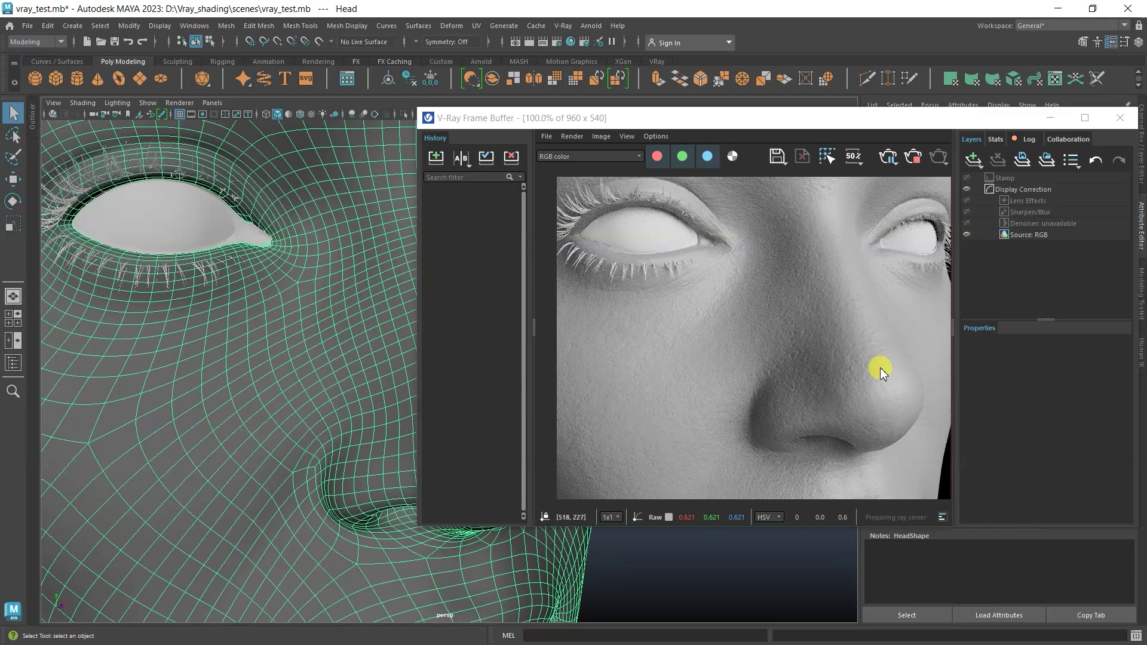
{"action": "left_click_drag", "start_coordinate": [170, 267], "coordinate": [181, 313], "text": "alt"}
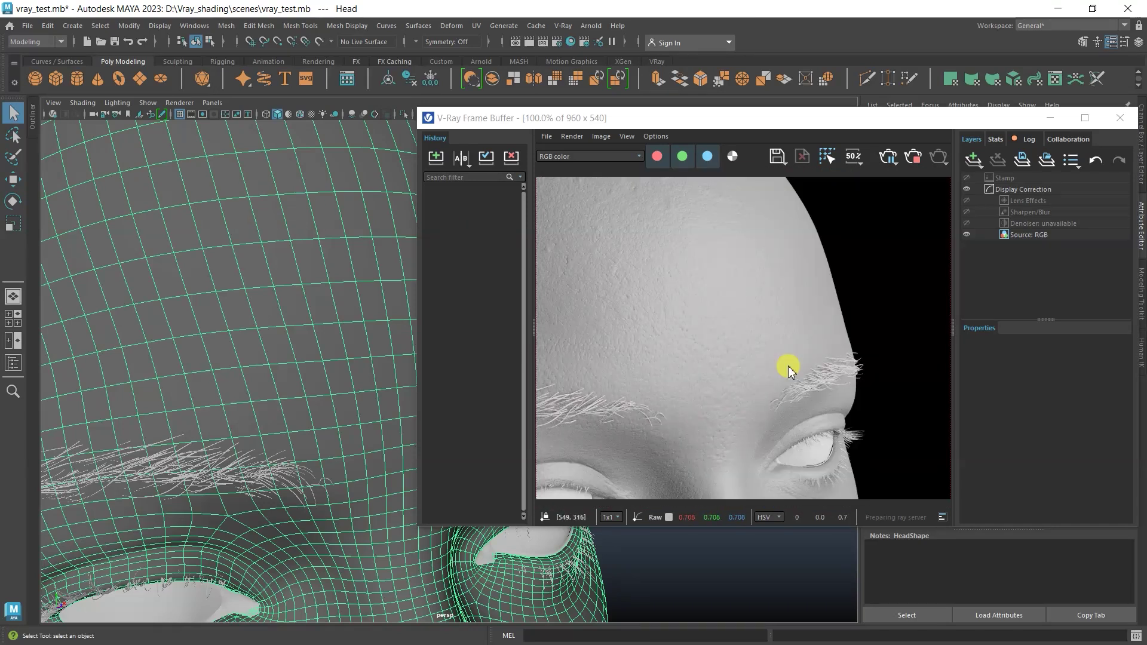
{"action": "left_click", "coordinate": [913, 157]}
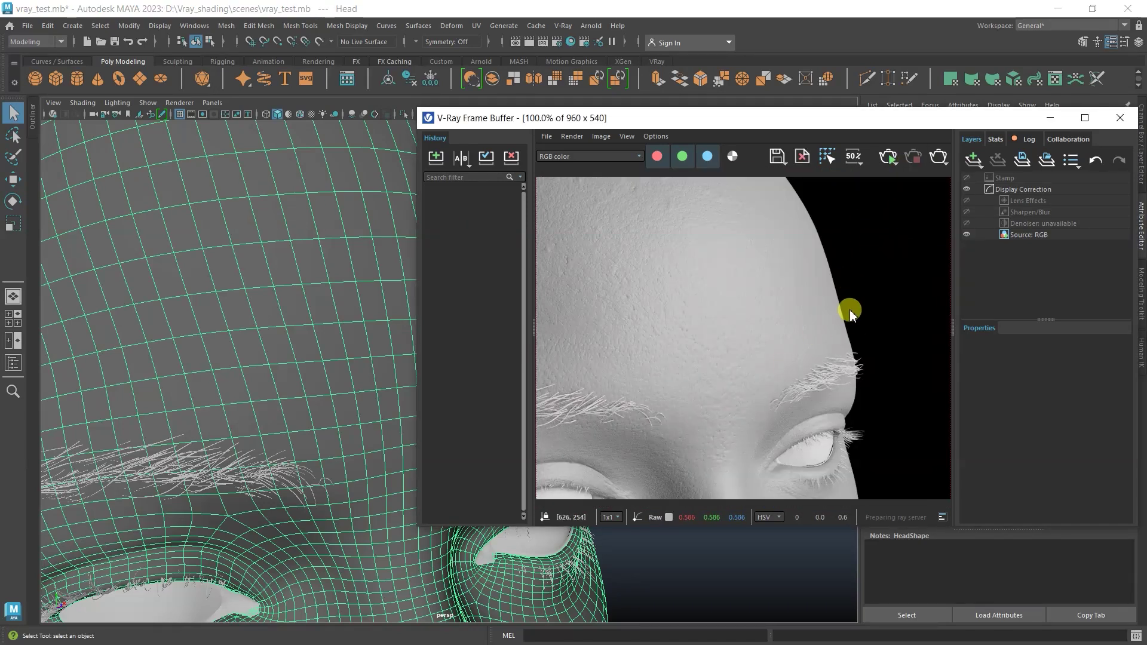
- Switch the viewport to look through camera1
{"action": "left_click", "coordinate": [212, 102]}
{"action": "mouse_move", "coordinate": [239, 115]}
{"action": "left_click", "coordinate": [352, 116]}
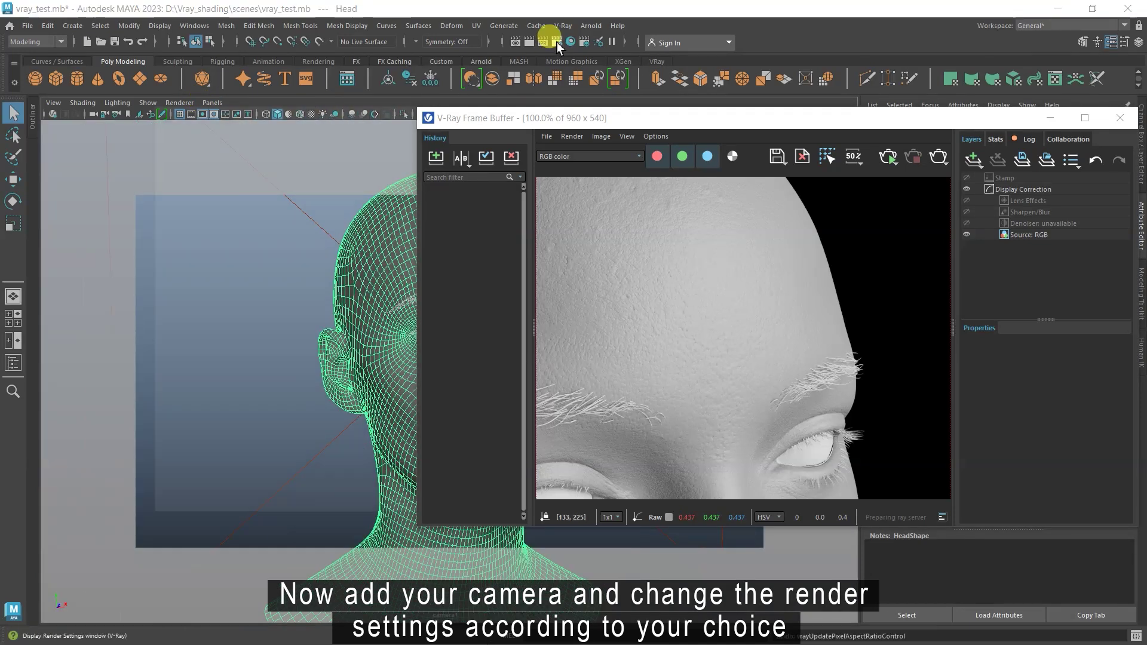
- In Render Settings, make camera1 renderable and set resolution to 1600 × 1920
{"action": "left_click", "coordinate": [557, 42]}
{"action": "scroll", "coordinate": [198, 382], "scroll_direction": "down", "scroll_amount": 4}
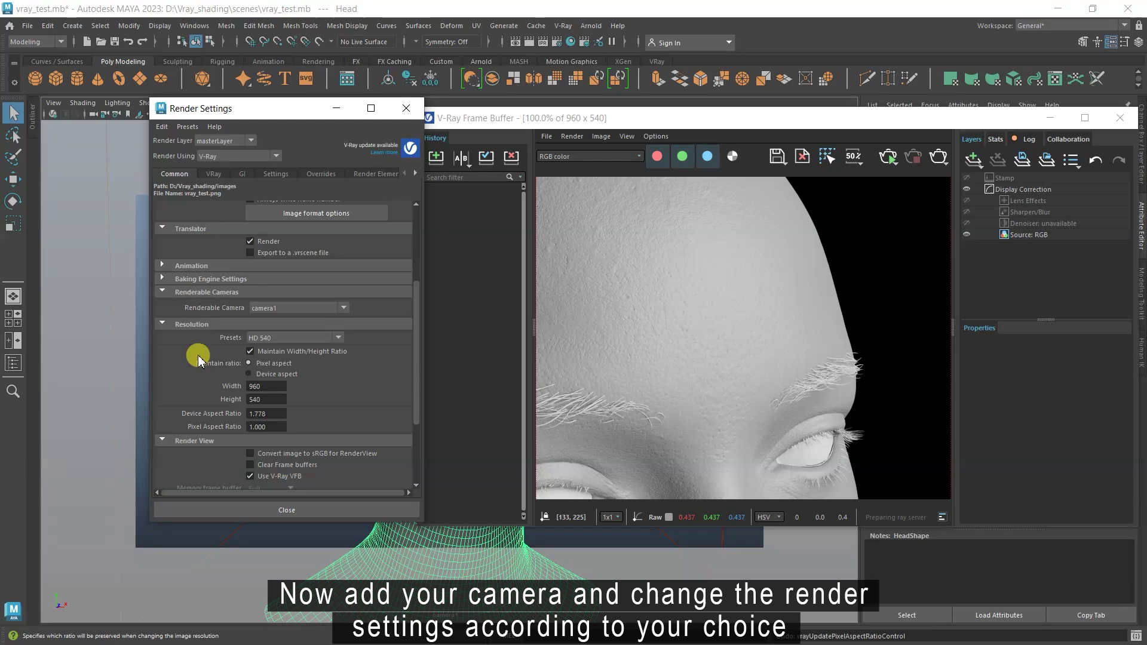
{"action": "left_click", "coordinate": [330, 308]}
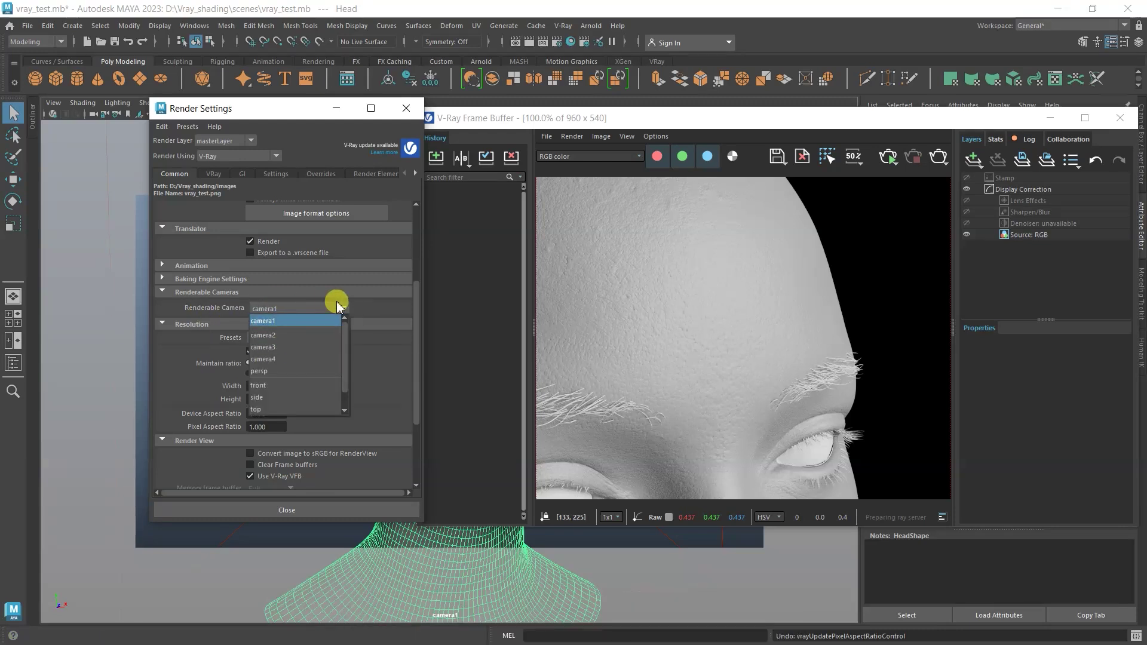
{"action": "left_click", "coordinate": [343, 308]}
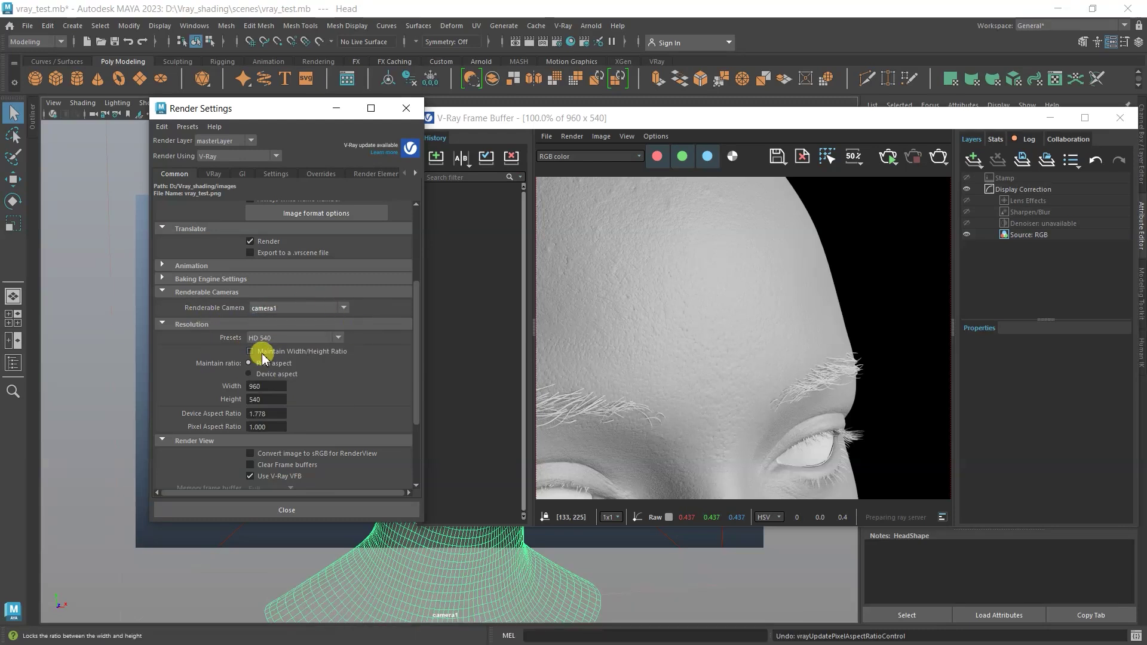
{"action": "double_click", "coordinate": [266, 386]}
{"action": "type", "text": "1600"}
{"action": "key", "text": "Tab"}
{"action": "type", "text": "1920"}
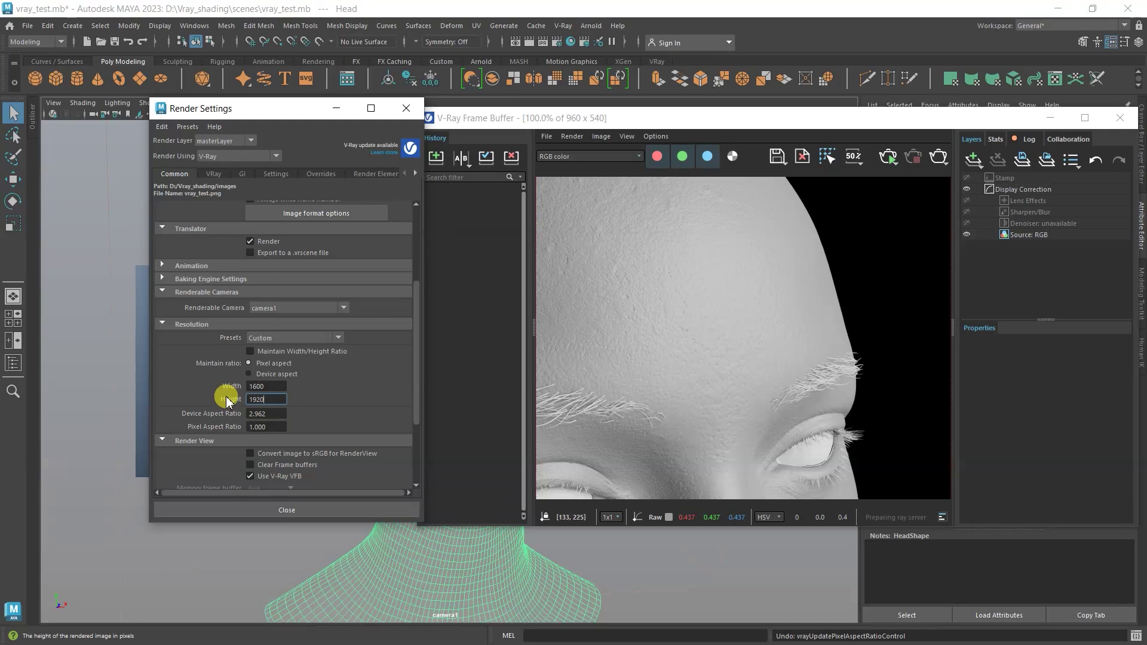
{"action": "key", "text": "Return"}
- Review the V-Ray, GI, Settings and Overrides render settings tabs
{"action": "left_click_drag", "start_coordinate": [412, 299], "coordinate": [410, 222]}
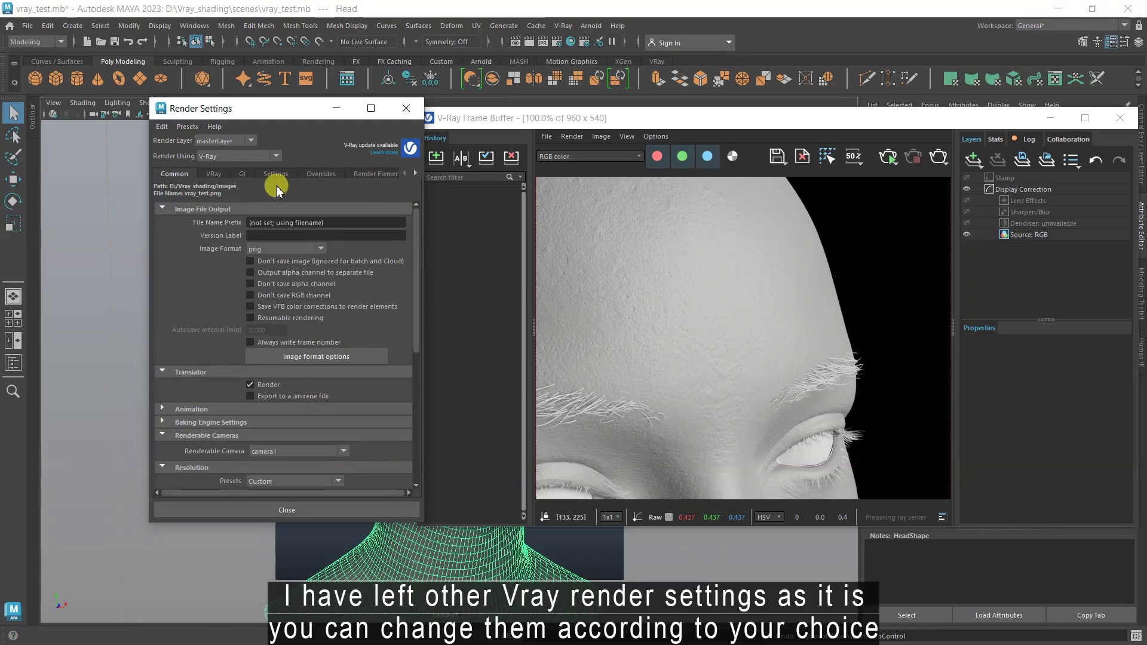
{"action": "left_click", "coordinate": [213, 174]}
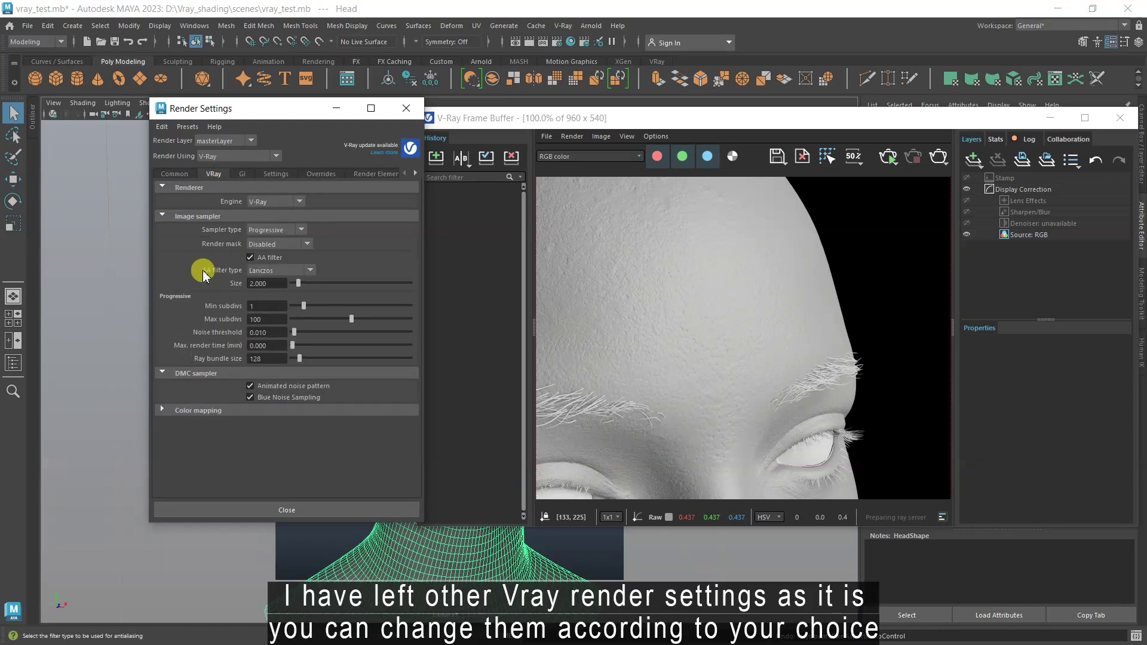
{"action": "left_click", "coordinate": [242, 174]}
{"action": "left_click", "coordinate": [276, 174]}
{"action": "left_click", "coordinate": [321, 173]}
{"action": "left_click", "coordinate": [174, 174]}
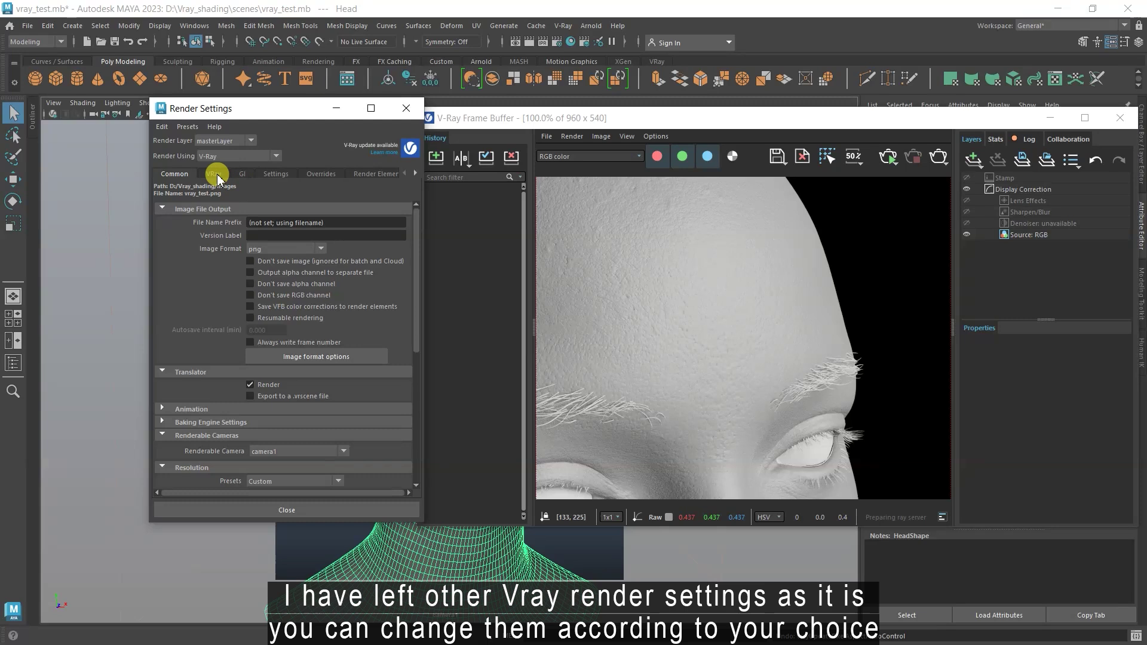
{"action": "left_click", "coordinate": [214, 174]}
- Close Render Settings and the V-Ray window, then render the current frame
{"action": "left_click", "coordinate": [406, 108]}
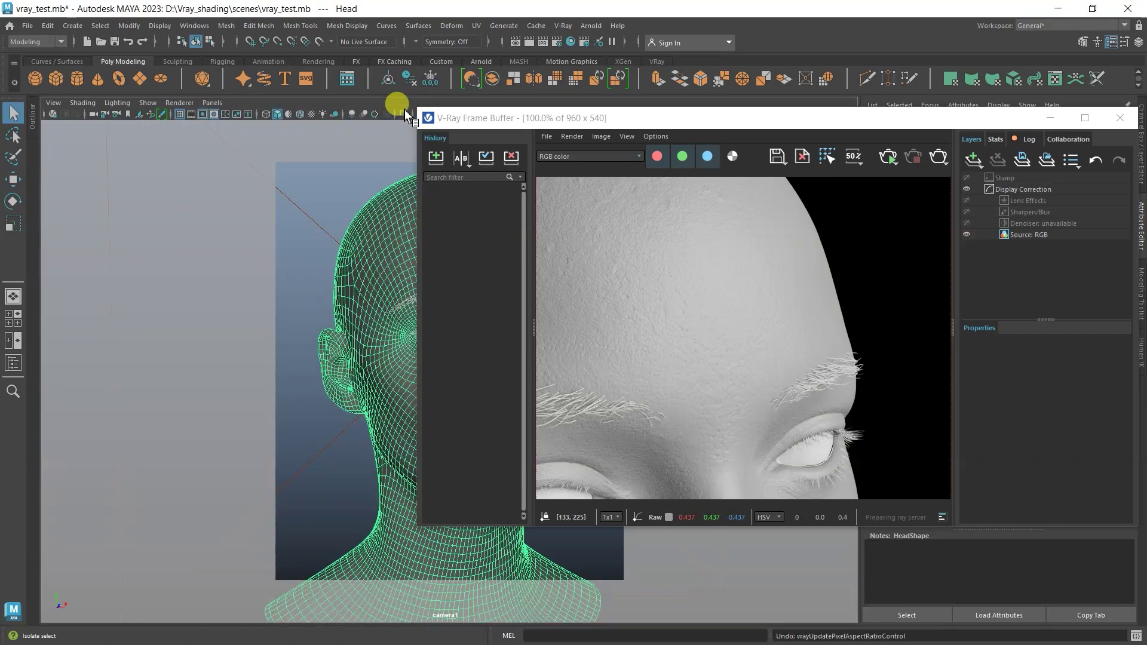
{"action": "left_click", "coordinate": [1120, 118]}
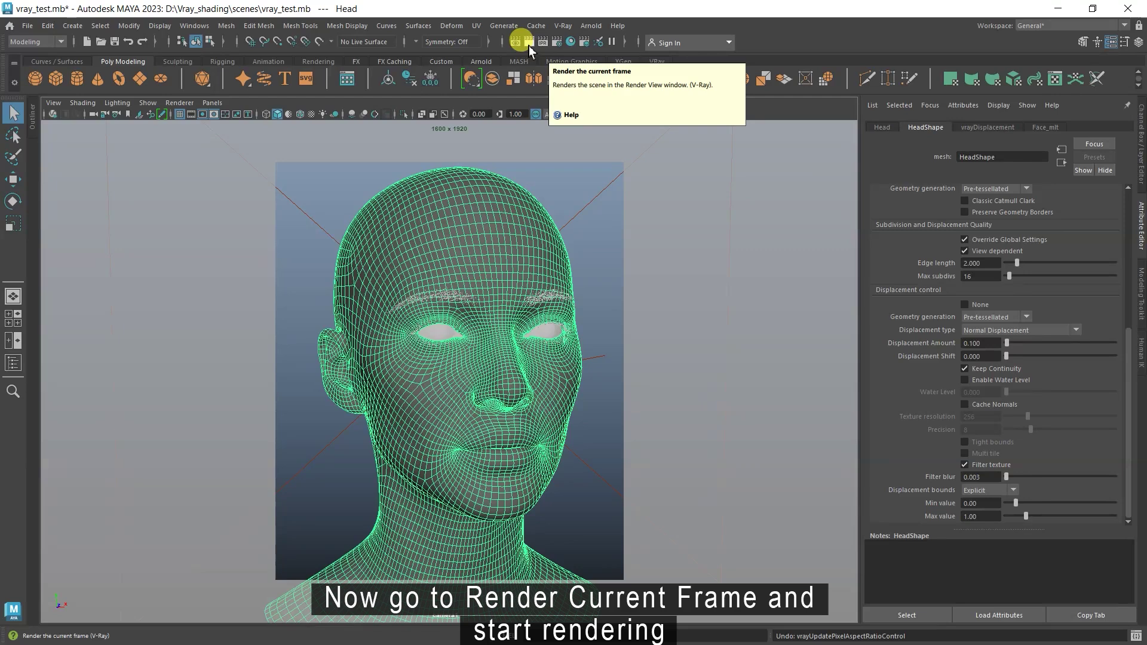
{"action": "left_click", "coordinate": [529, 46]}
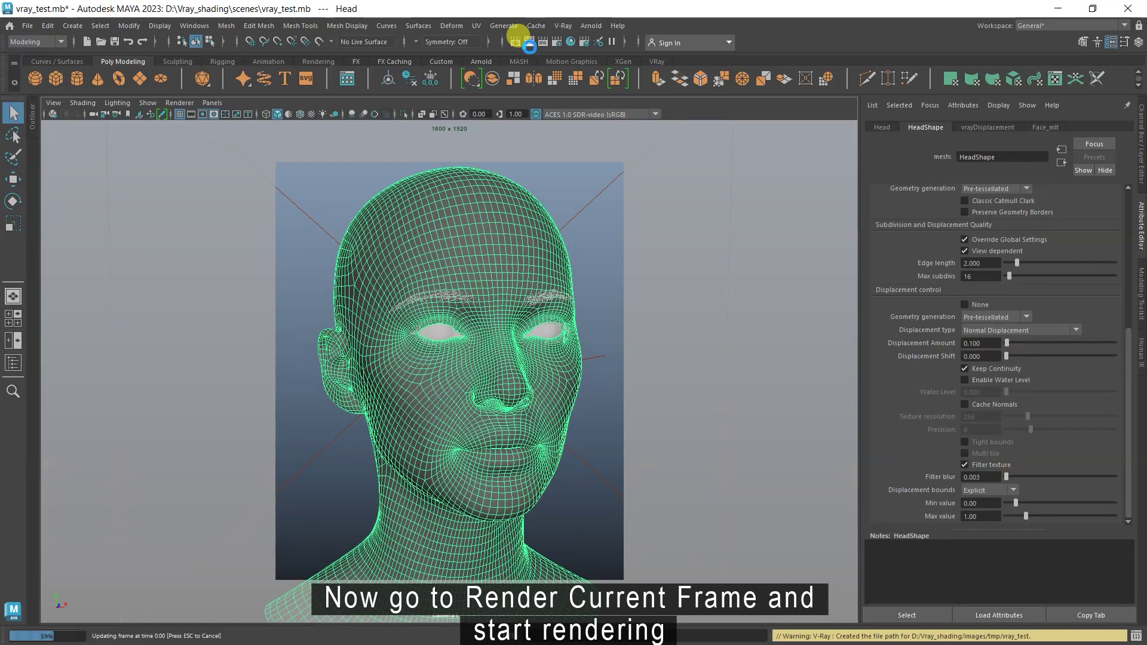